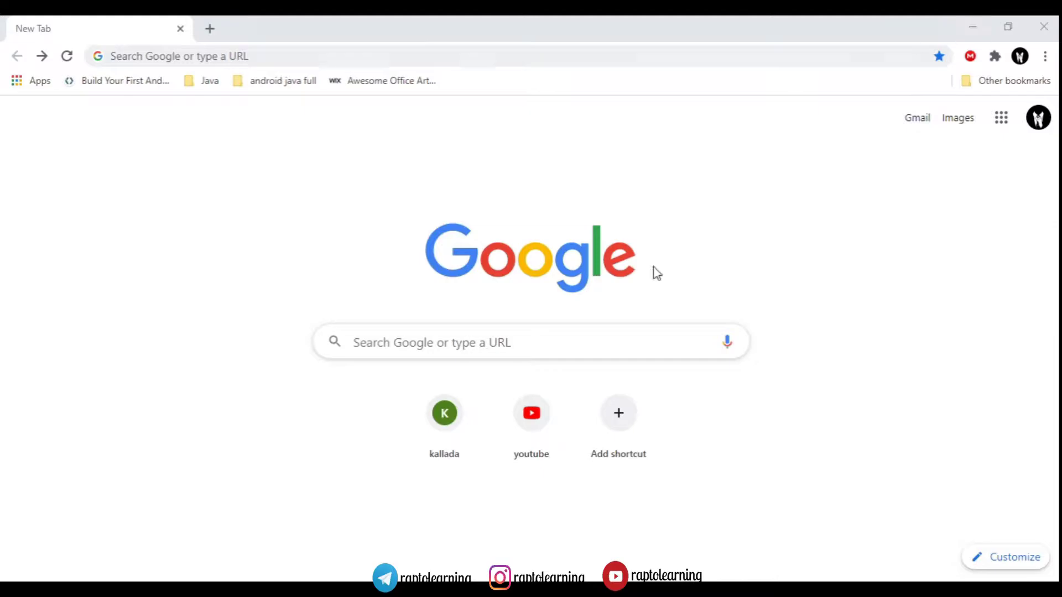
Search Google for "ibm cloud" and open the IBM Cloud - India result.
click(136, 229)
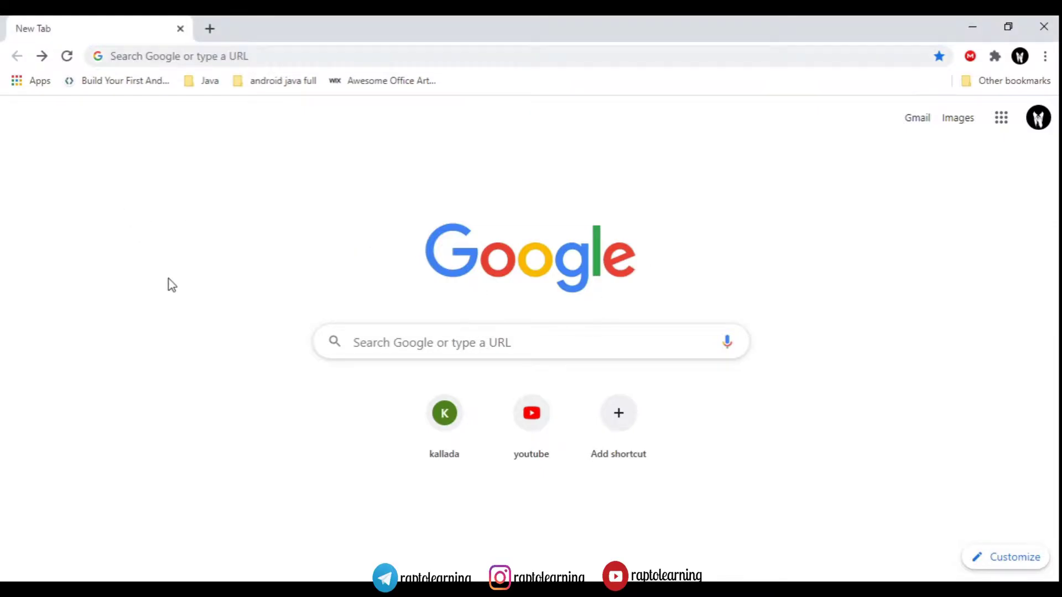
click(284, 56)
click(257, 452)
click(343, 56)
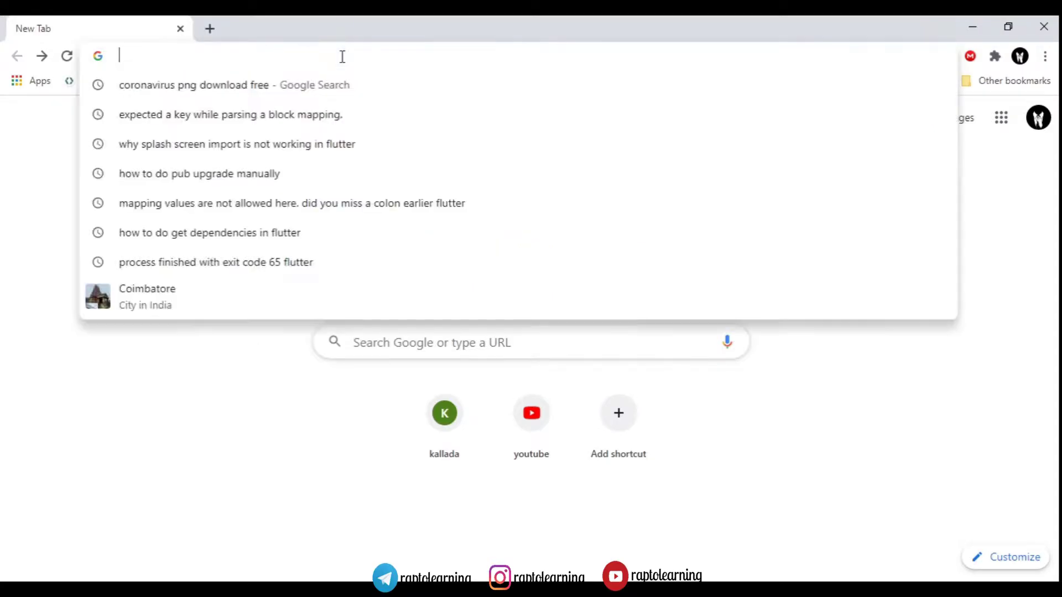
text(ibm)
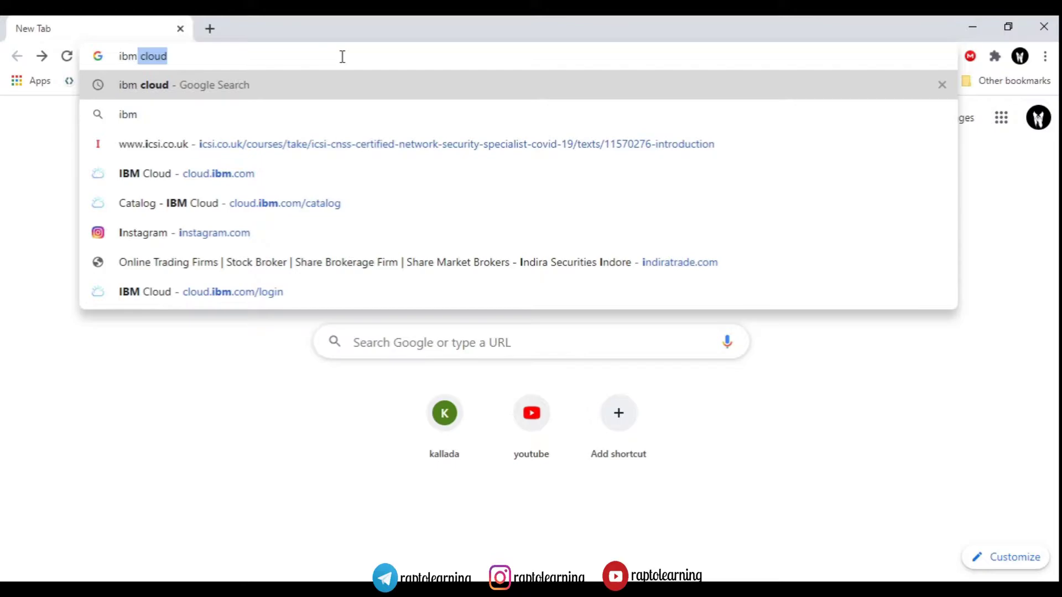
key(Return)
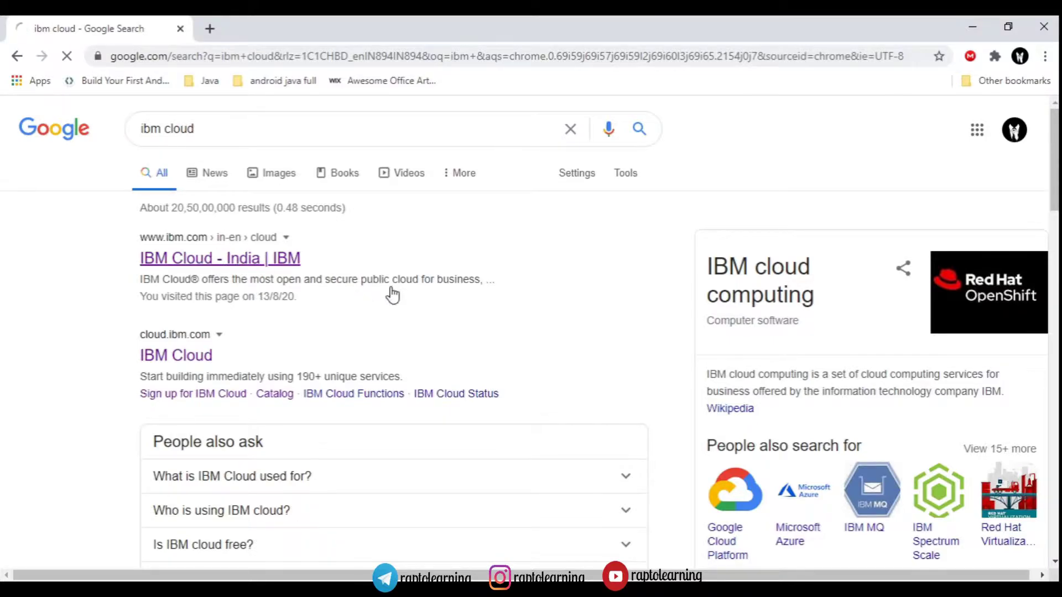
click(298, 265)
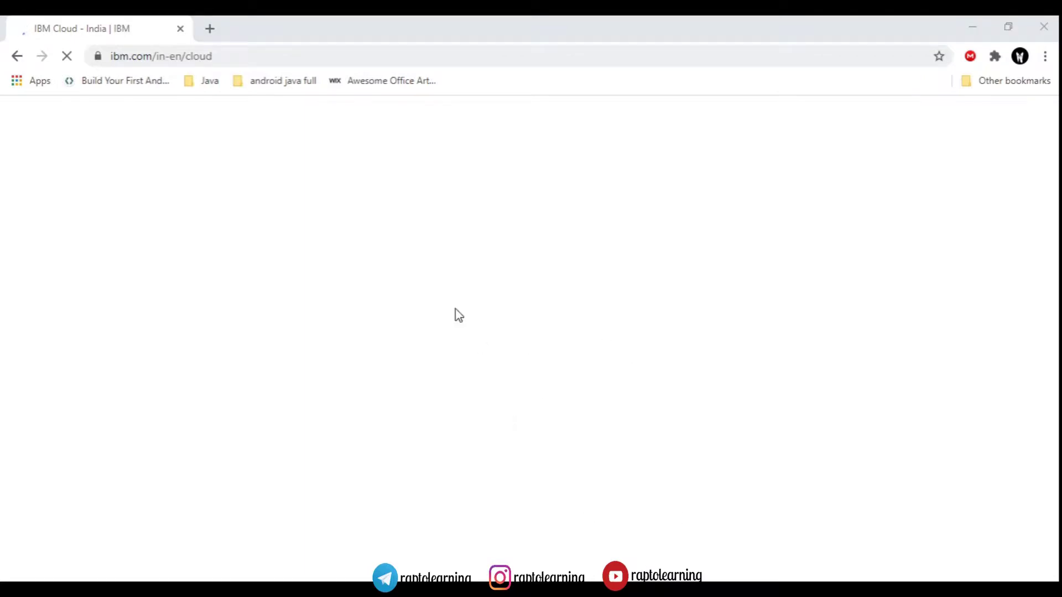
drag(132, 56, 221, 56)
click(318, 56)
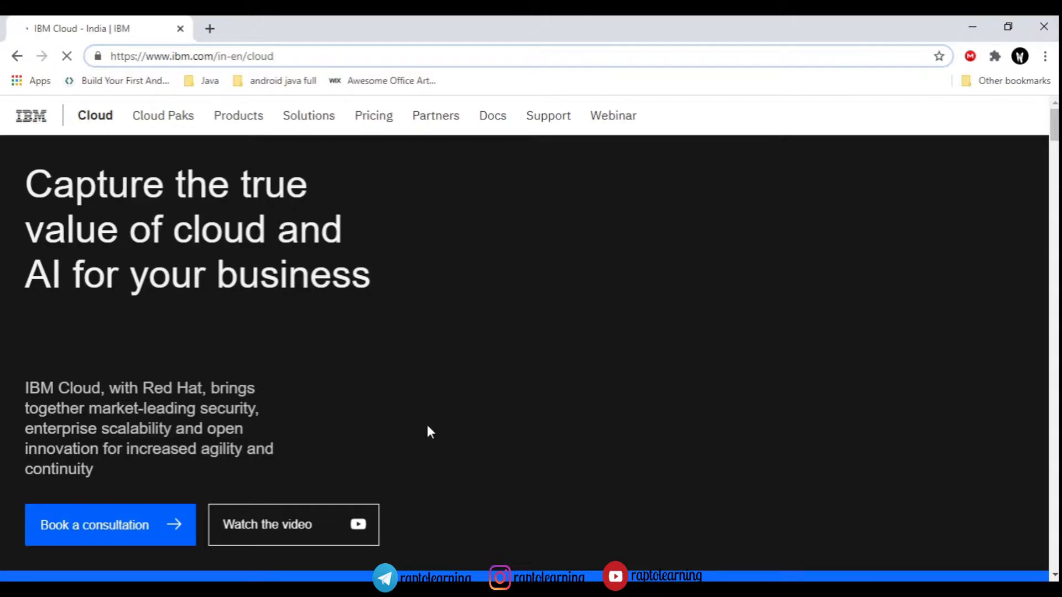
Look through the IBM Cloud landing page, including the cloud overview cards and the Explore IBM Cloud products section.
scroll(426, 424, down, 5)
scroll(431, 428, up, 5)
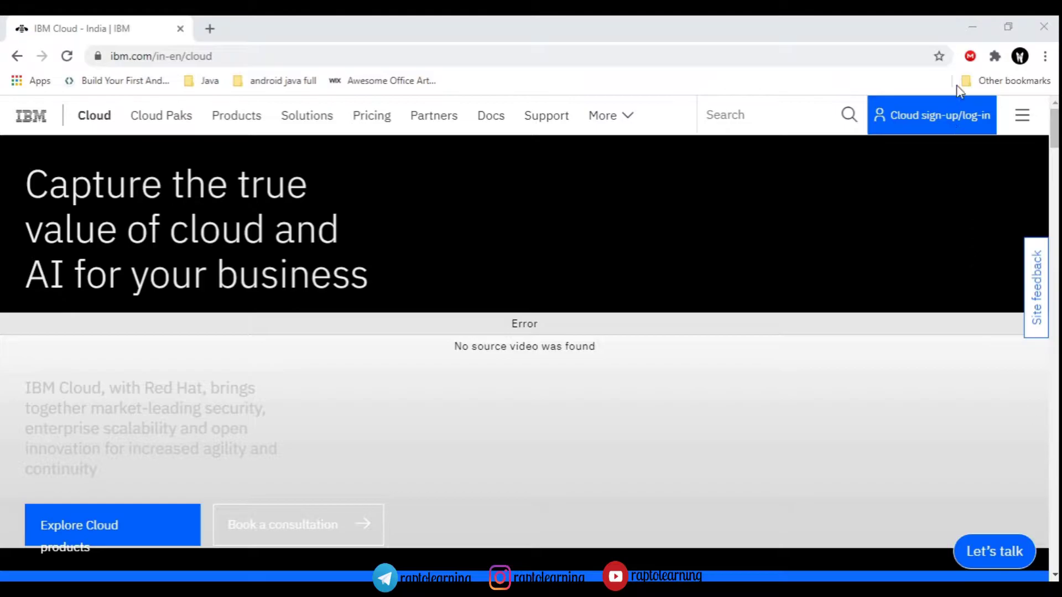
scroll(545, 374, down, 9)
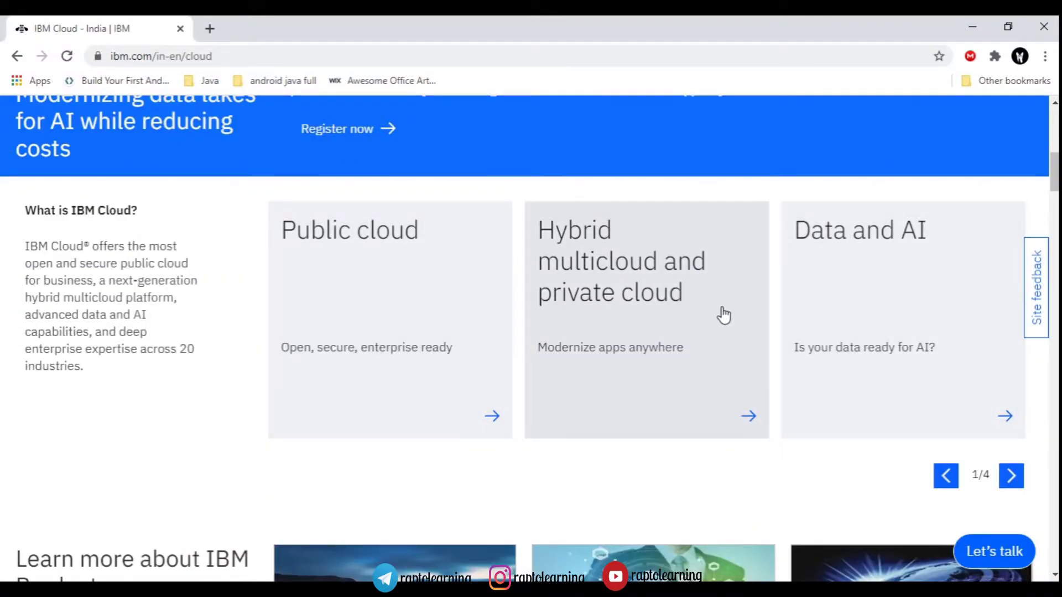
scroll(713, 340, down, 5)
scroll(484, 290, up, 4)
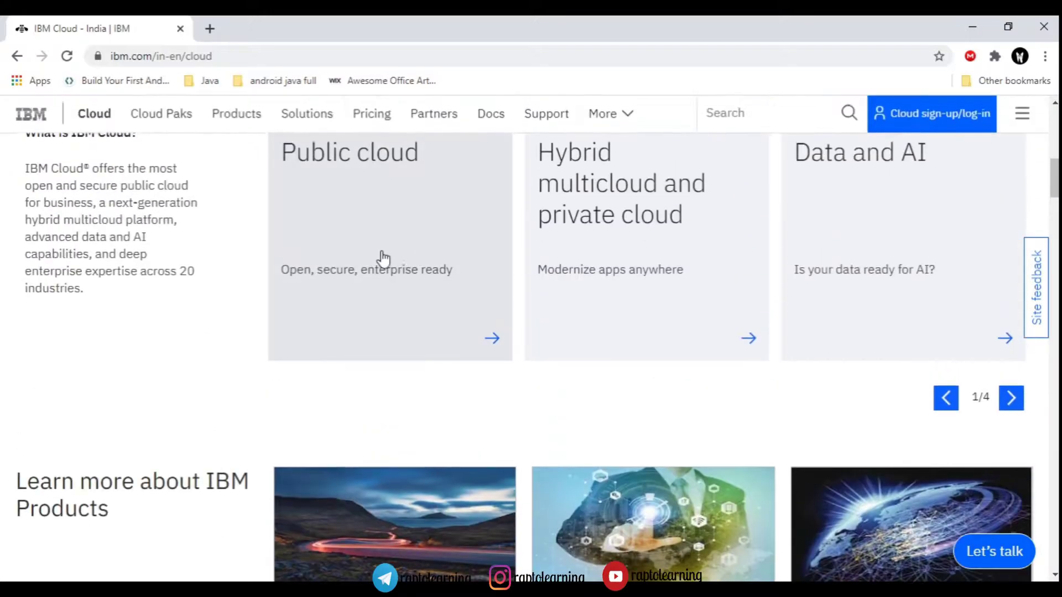
scroll(420, 270, up, 1)
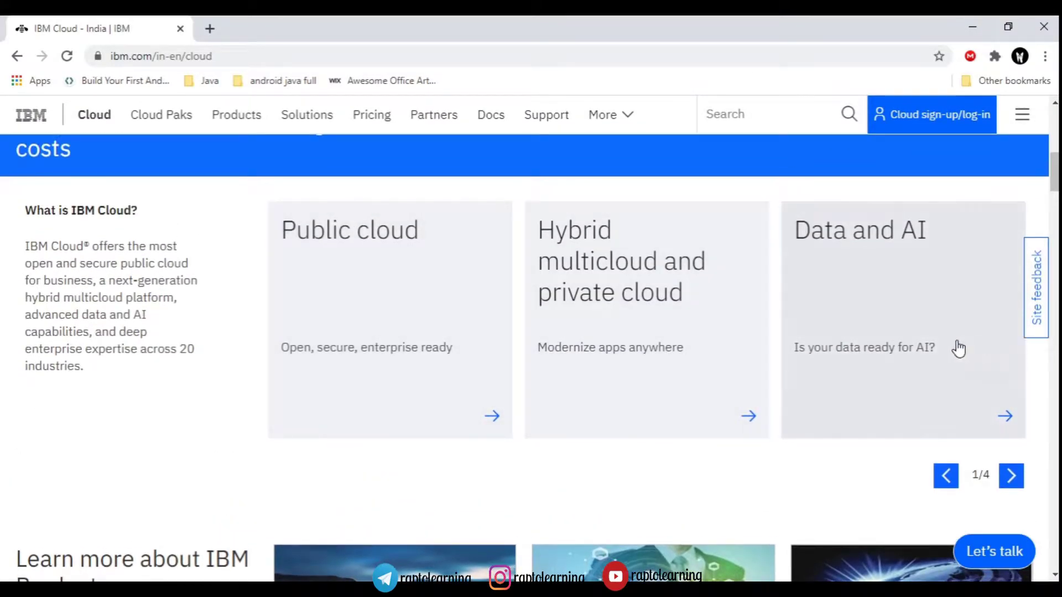
scroll(481, 332, down, 10)
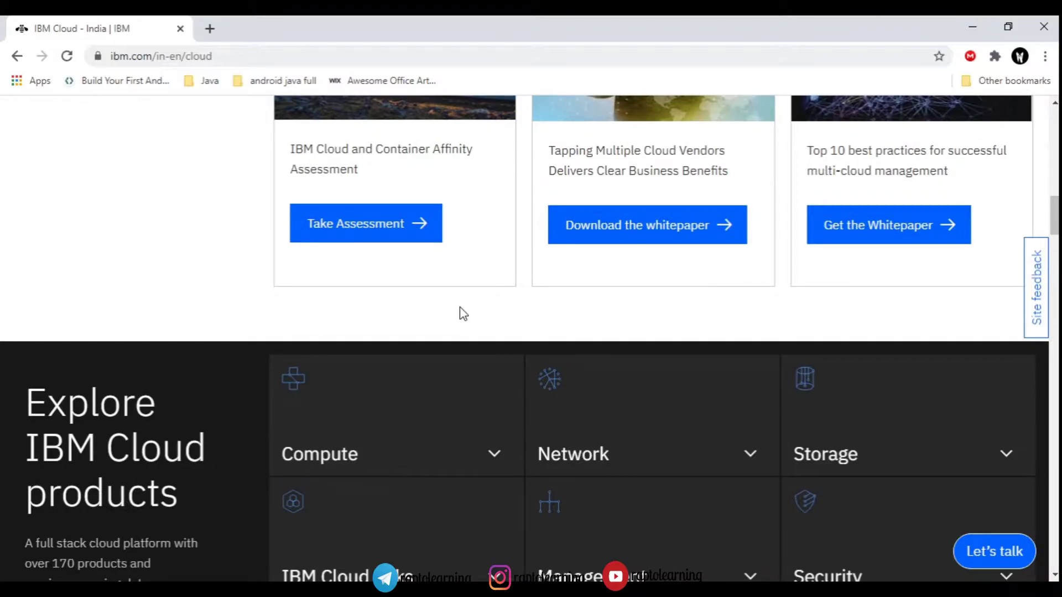
scroll(471, 311, down, 7)
scroll(471, 311, up, 15)
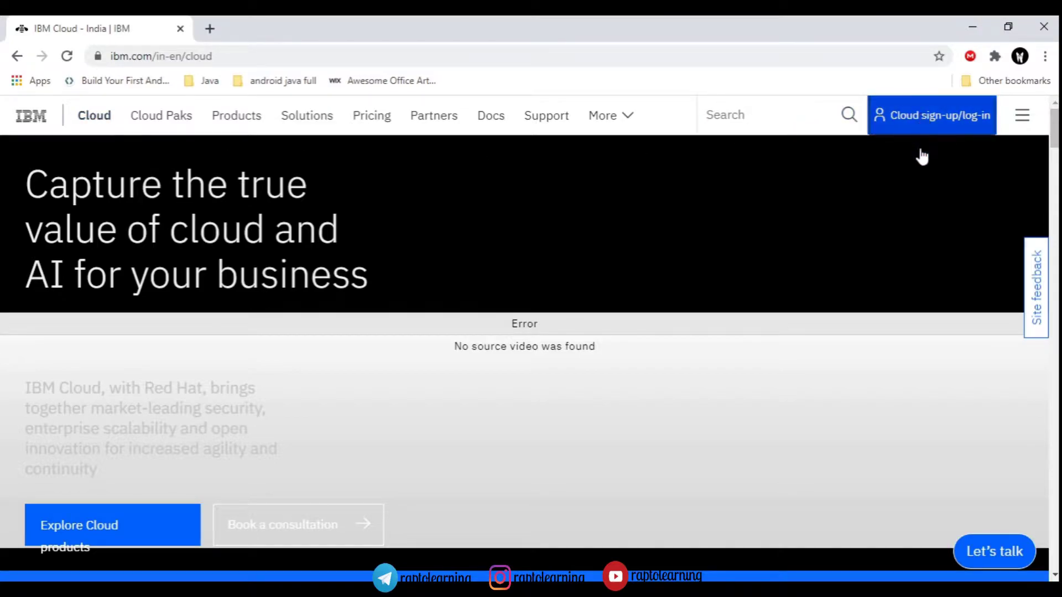
Open the IBM Cloud sign-up page and review the sections of the account creation form.
click(930, 126)
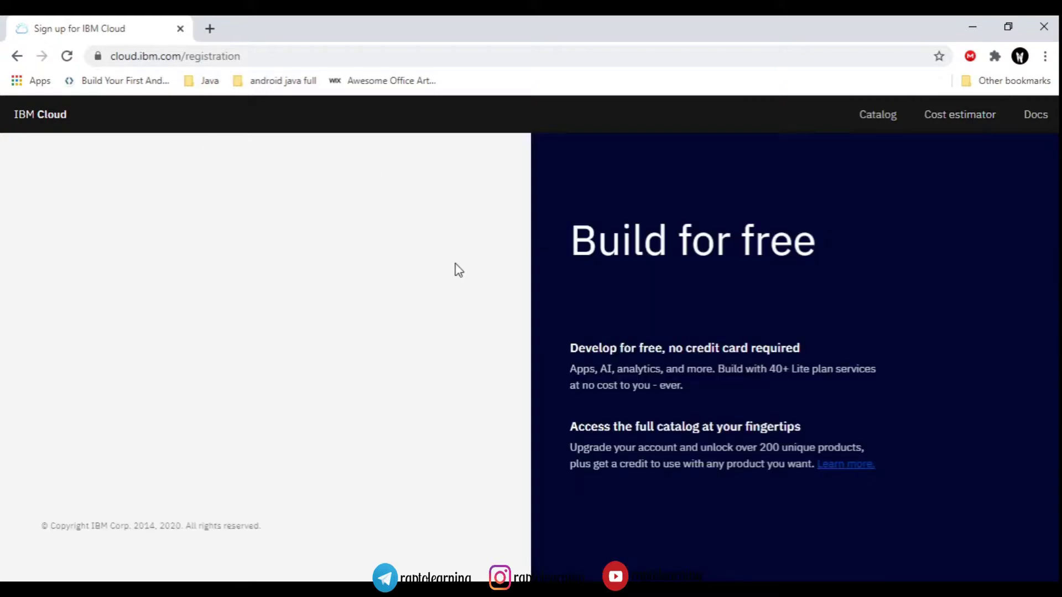
scroll(201, 389, down, 1)
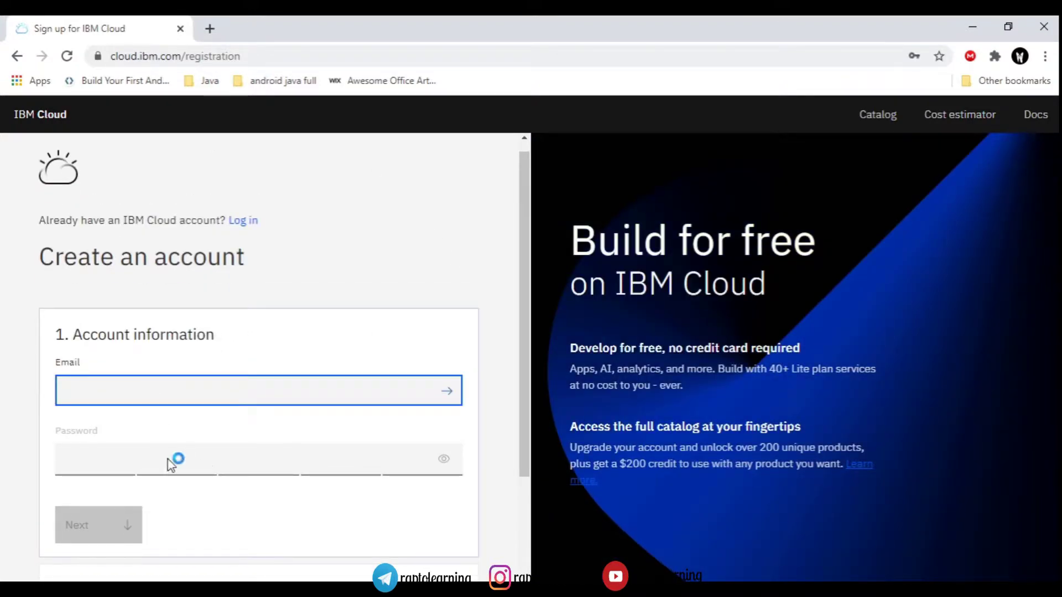
scroll(173, 462, down, 3)
scroll(178, 402, down, 3)
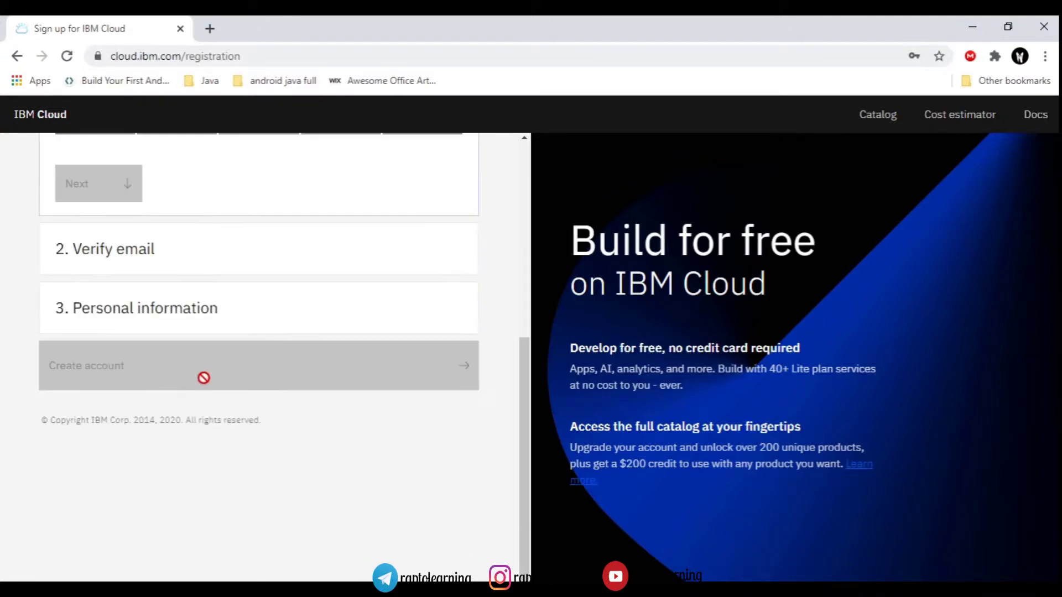
scroll(208, 378, up, 6)
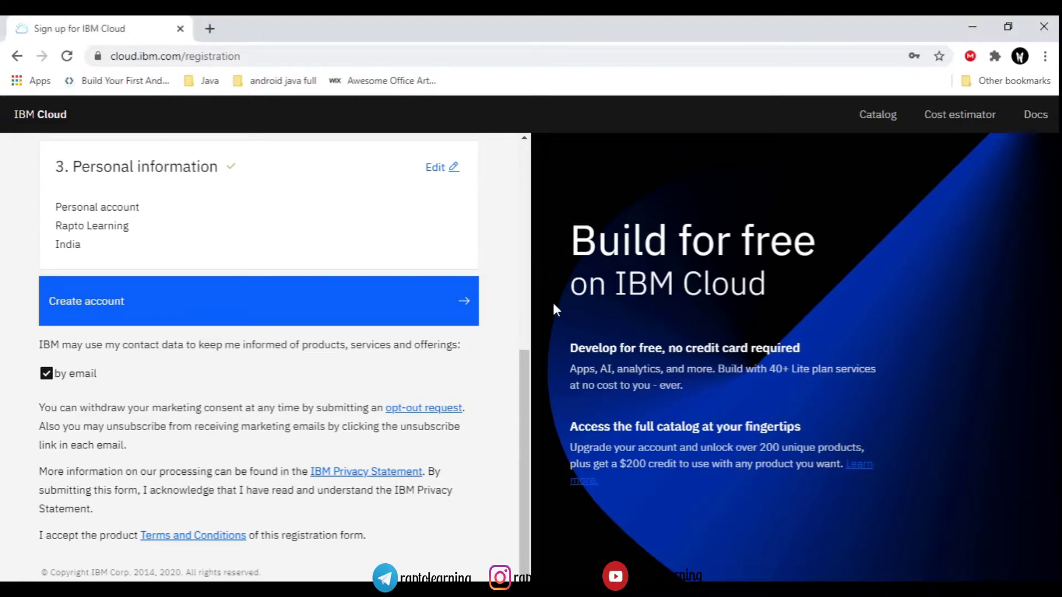
Create the account from the completed registration form and accept the IBMid account privacy acknowledgement.
click(233, 284)
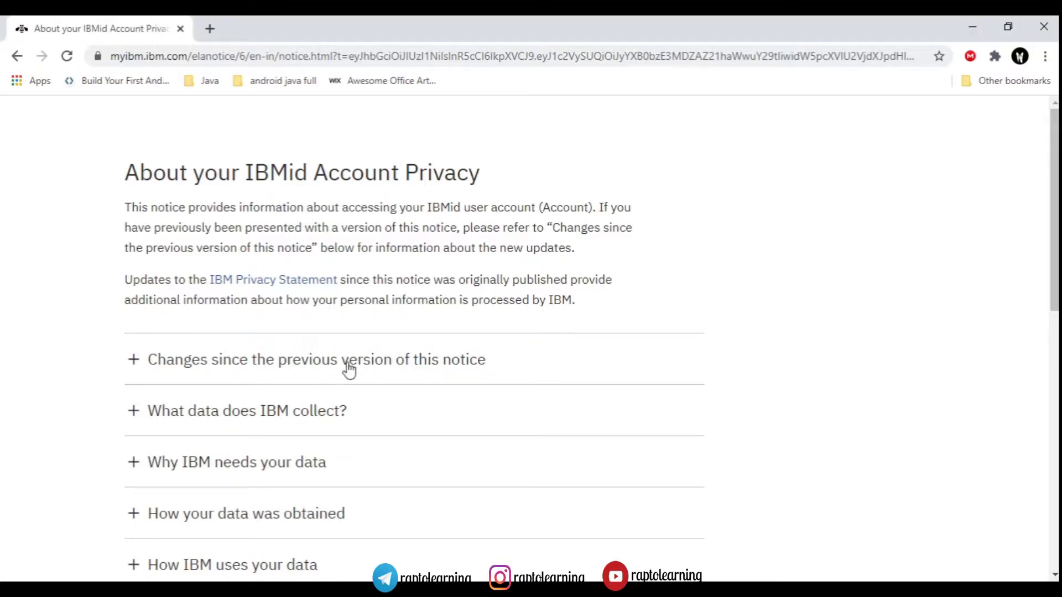
scroll(298, 331, down, 3)
scroll(294, 326, up, 1)
scroll(234, 288, down, 8)
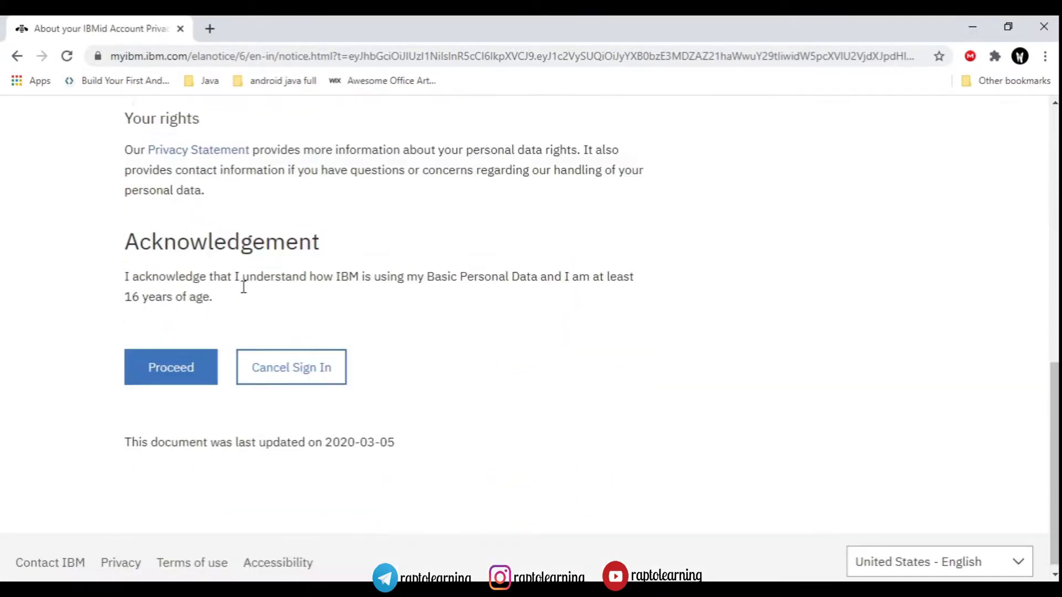
click(161, 360)
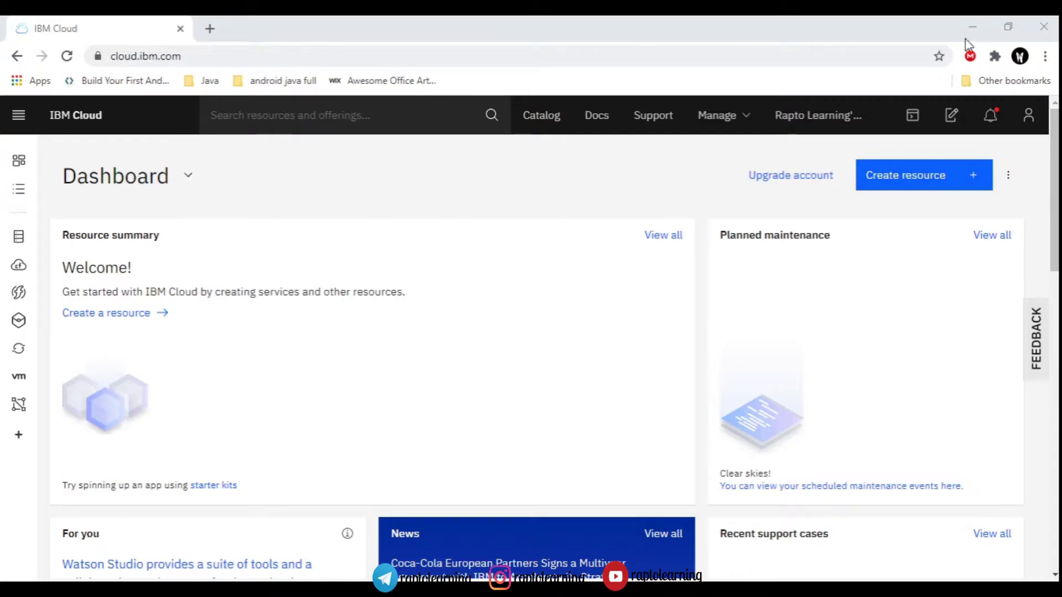
Look over the dashboard's widgets and open the IBM Cloud product catalog.
scroll(393, 388, down, 5)
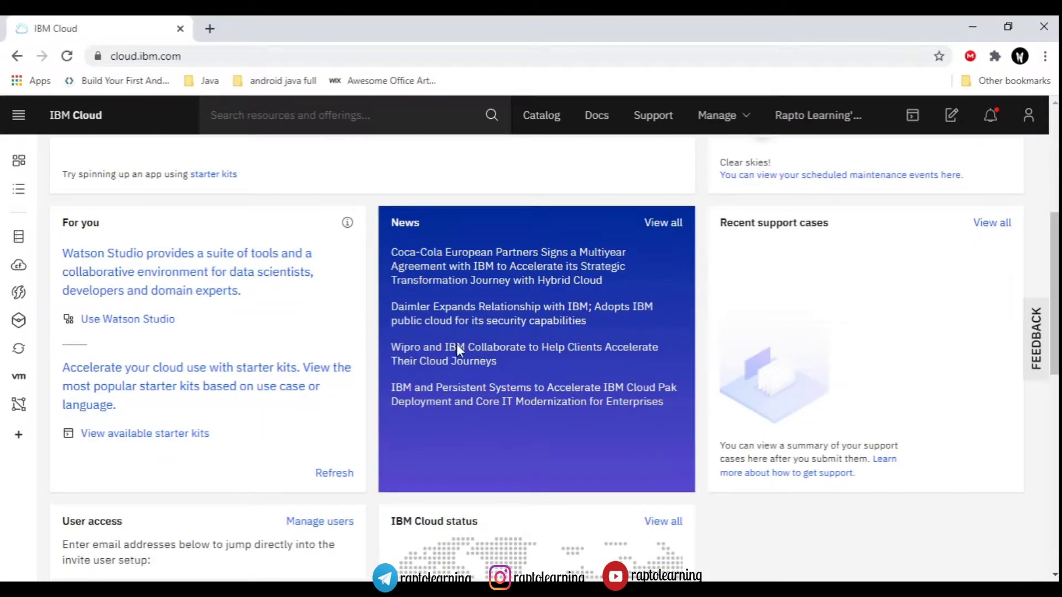
scroll(455, 347, down, 9)
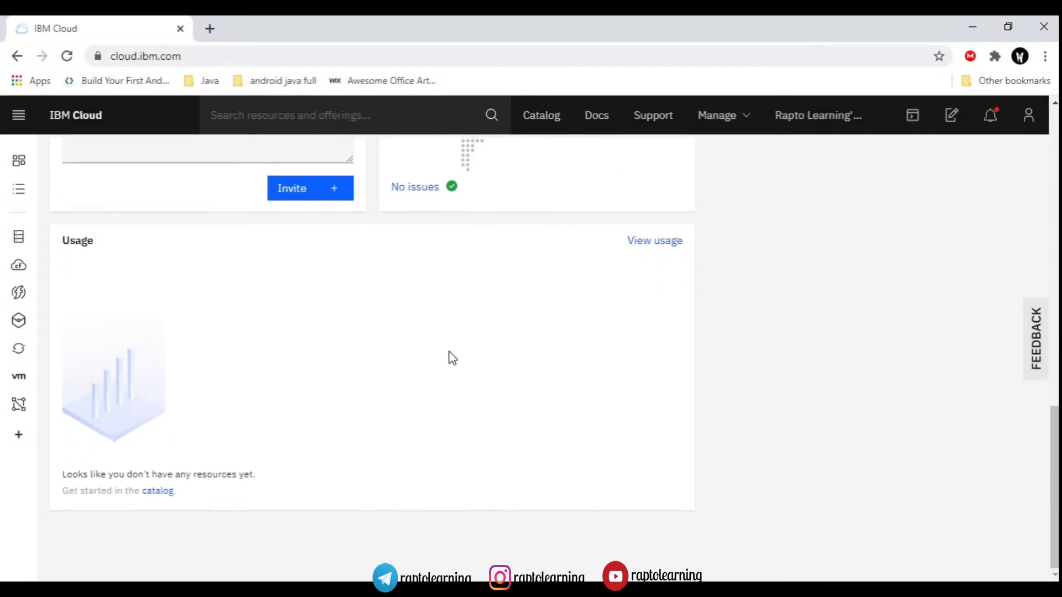
scroll(452, 358, up, 14)
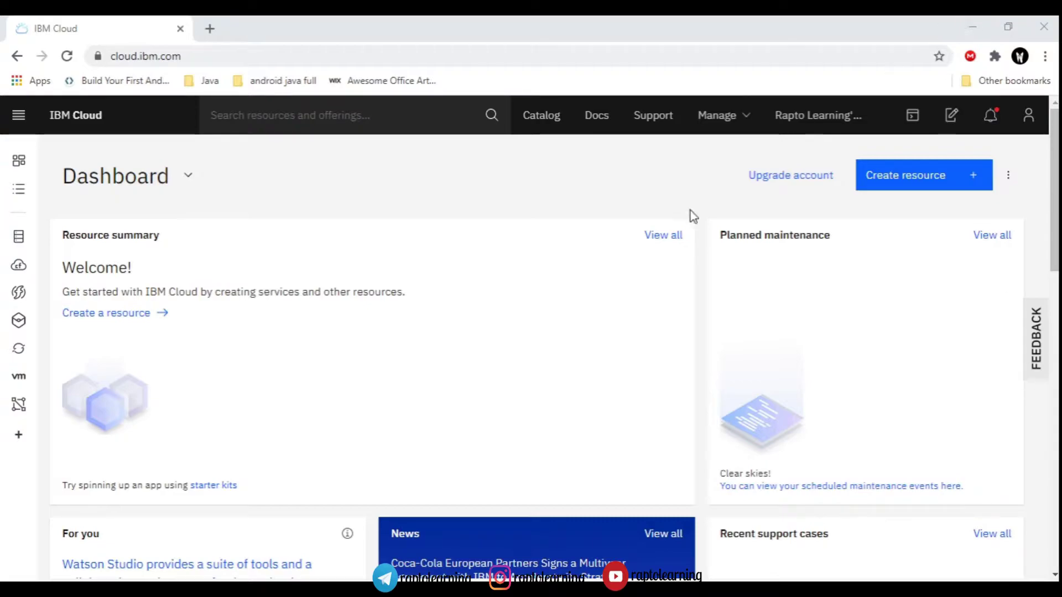
click(543, 121)
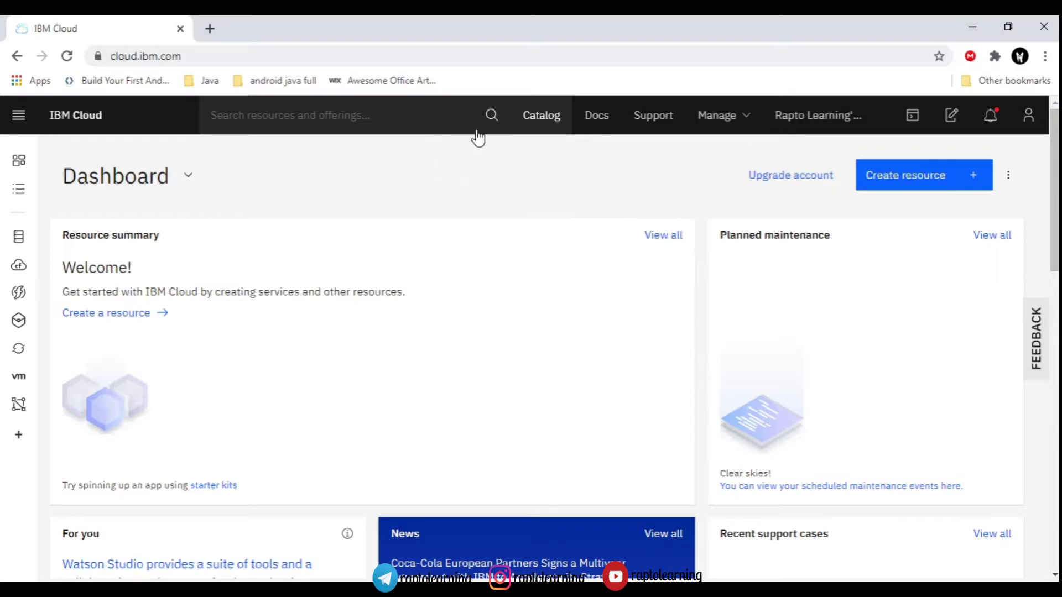
click(543, 119)
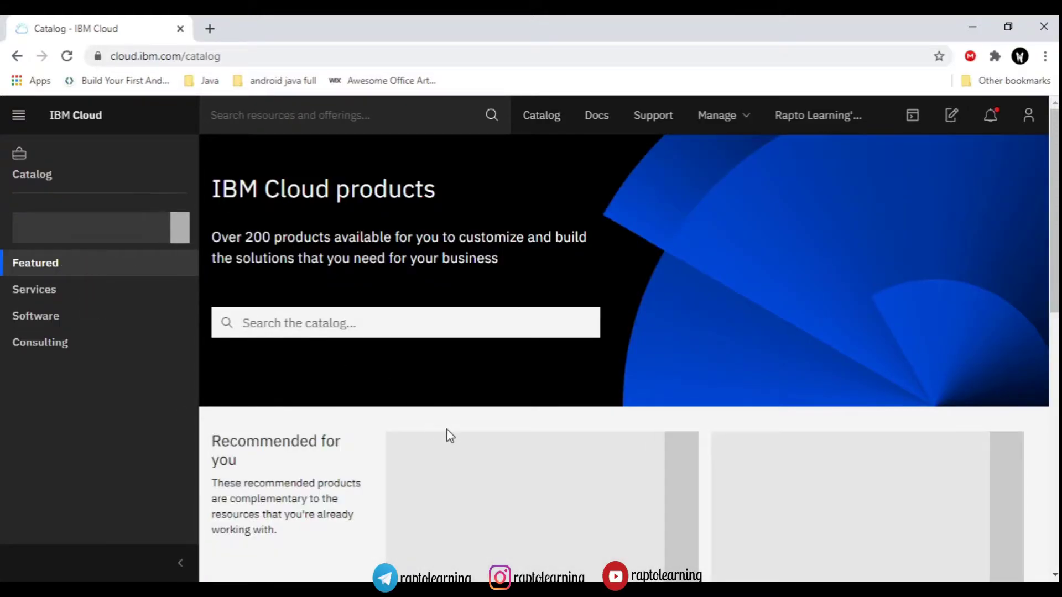
Review the catalog's featured and recommended products, and switch the catalog to the Services listing.
scroll(446, 431, down, 4)
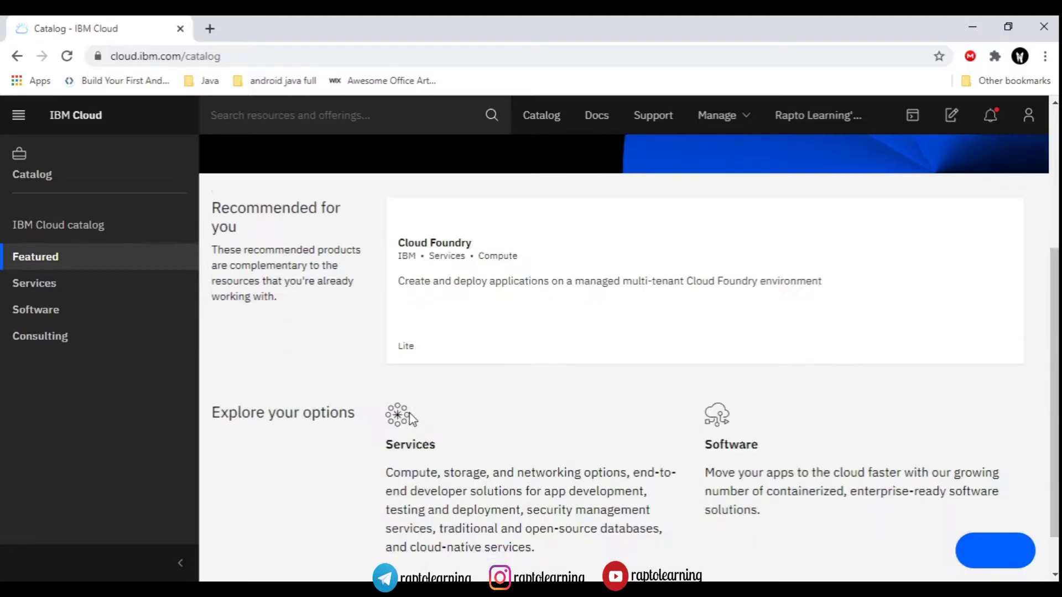
scroll(430, 403, down, 1)
scroll(349, 360, up, 1)
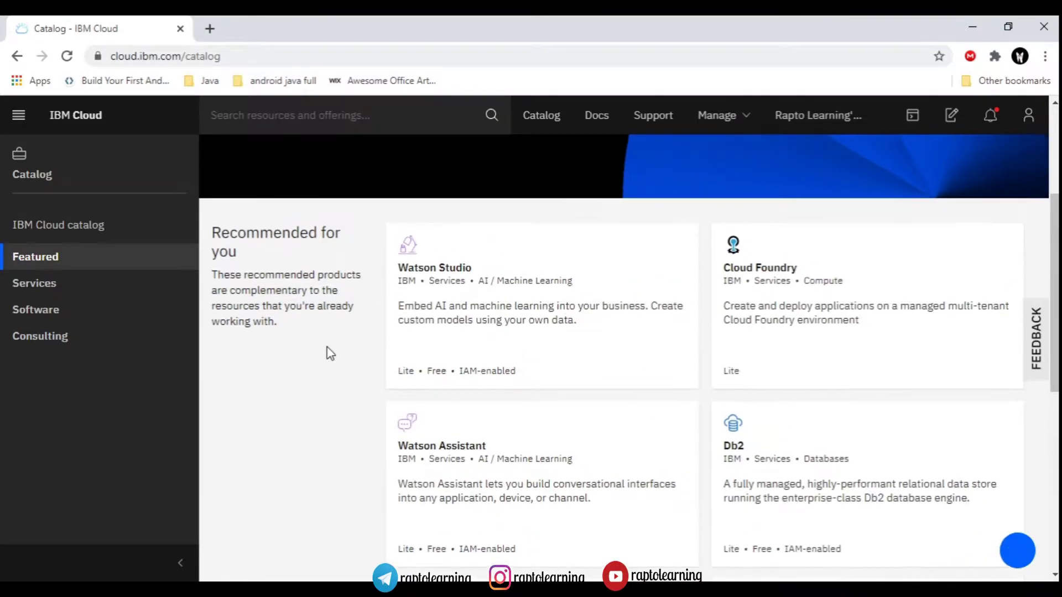
scroll(346, 349, up, 1)
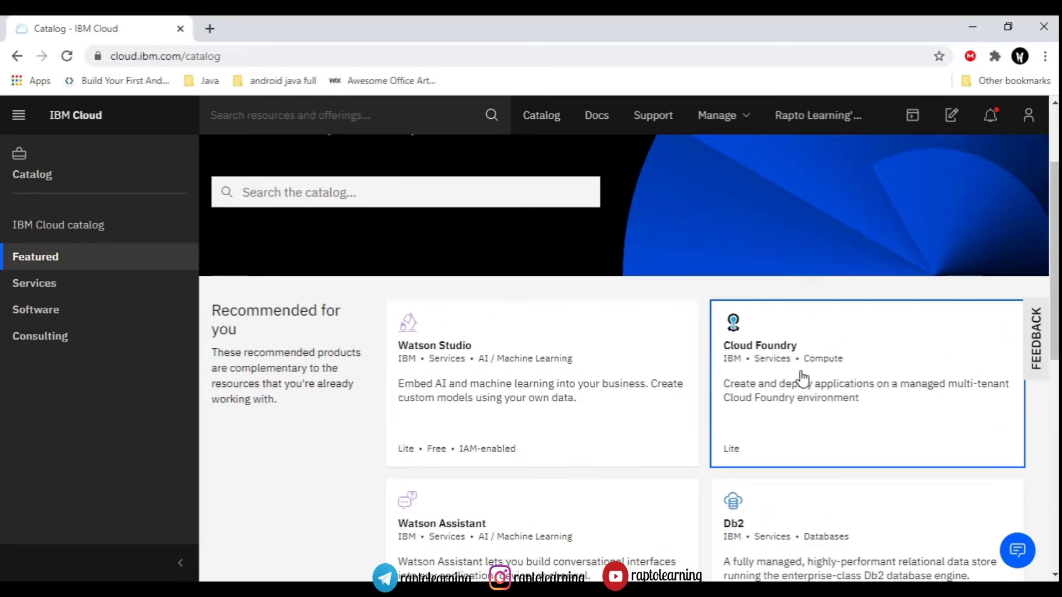
scroll(328, 395, down, 8)
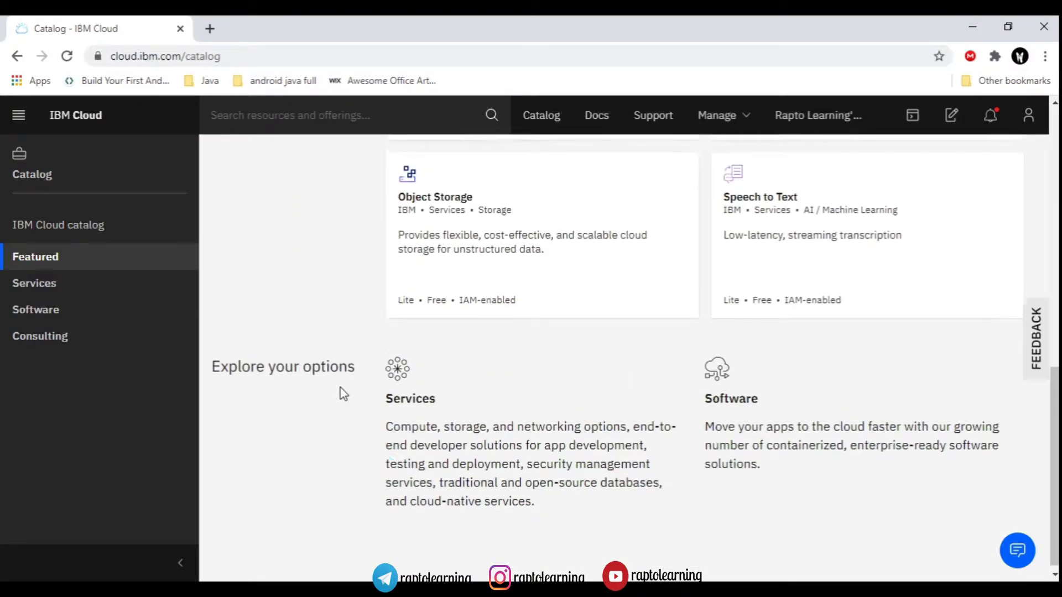
scroll(343, 389, up, 10)
click(83, 283)
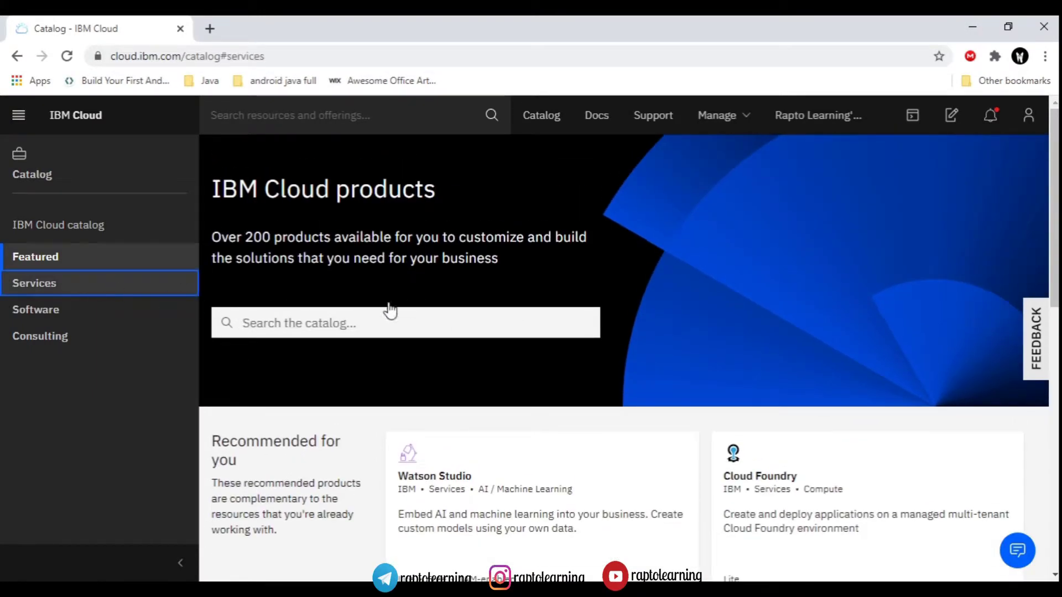
click(78, 288)
Browse the listed services and dismiss the webinar series pop-up.
scroll(370, 321, down, 4)
scroll(371, 320, down, 6)
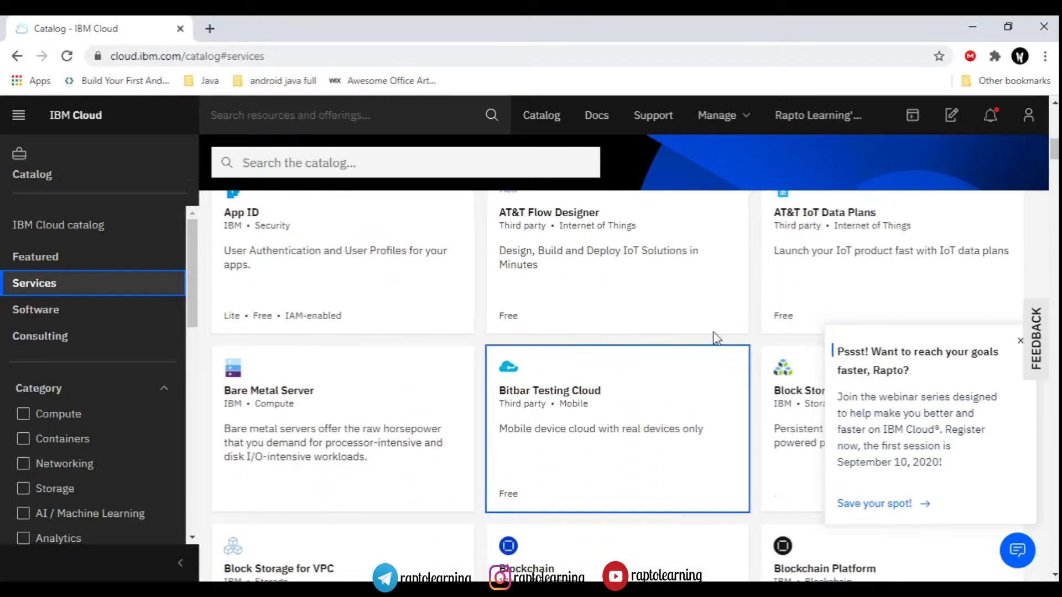
click(1020, 340)
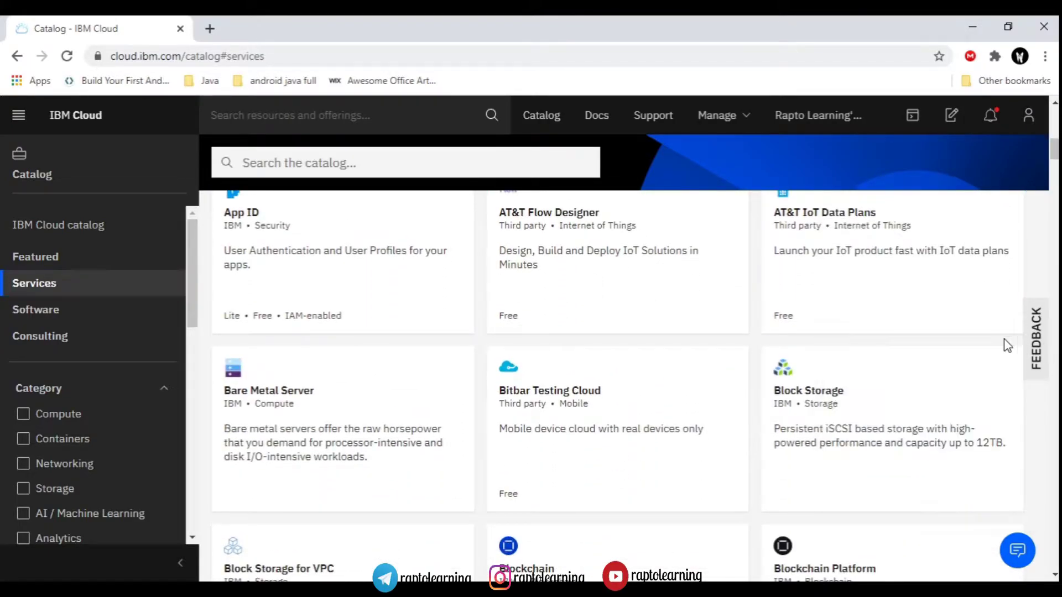
Search the IBM Cloud catalog for "watson".
scroll(502, 363, up, 10)
click(399, 165)
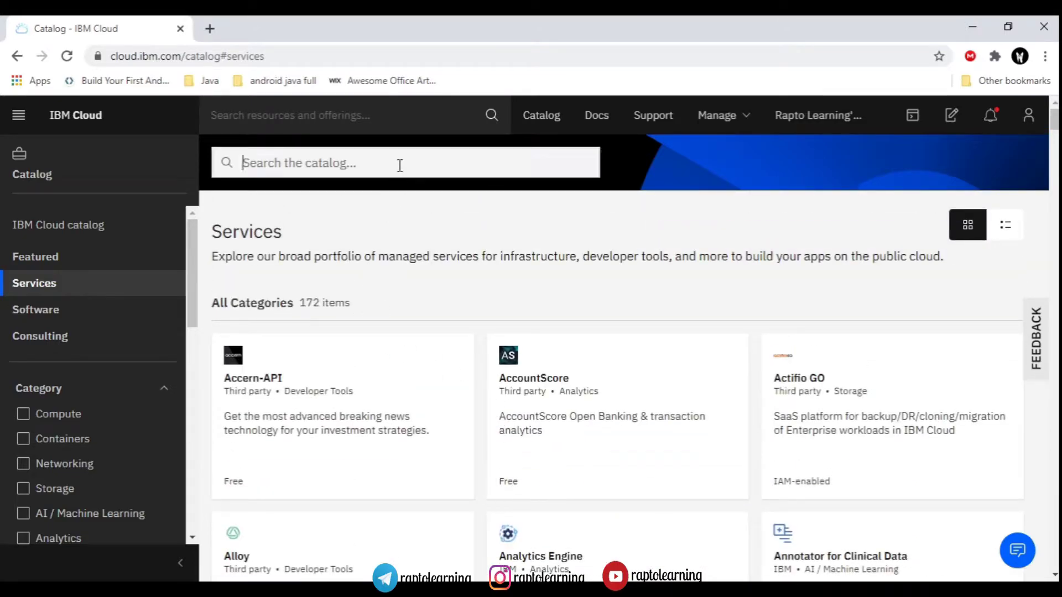
text(wa)
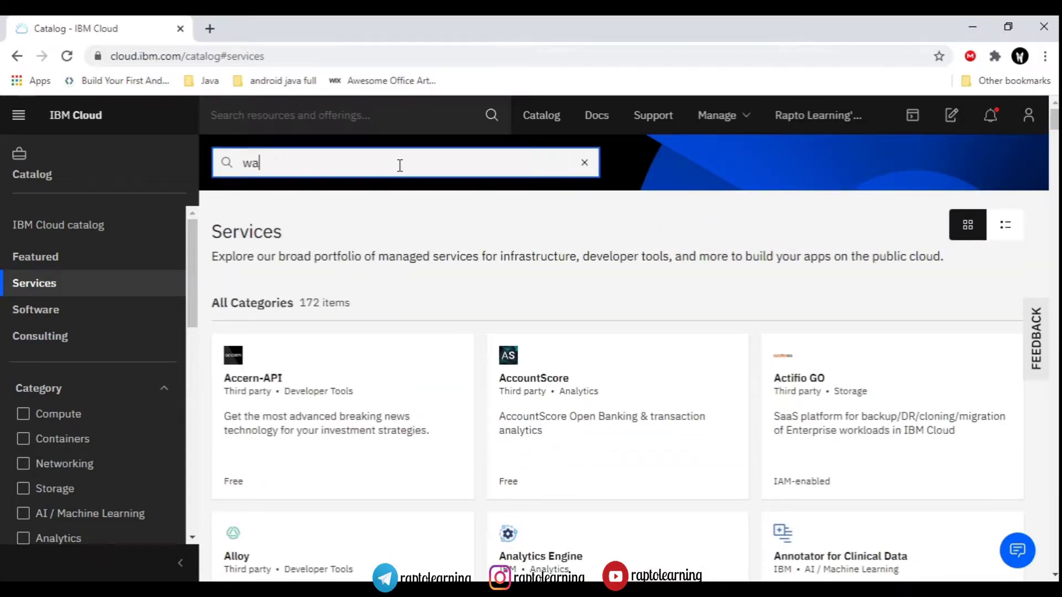
text(tsn)
key(Return)
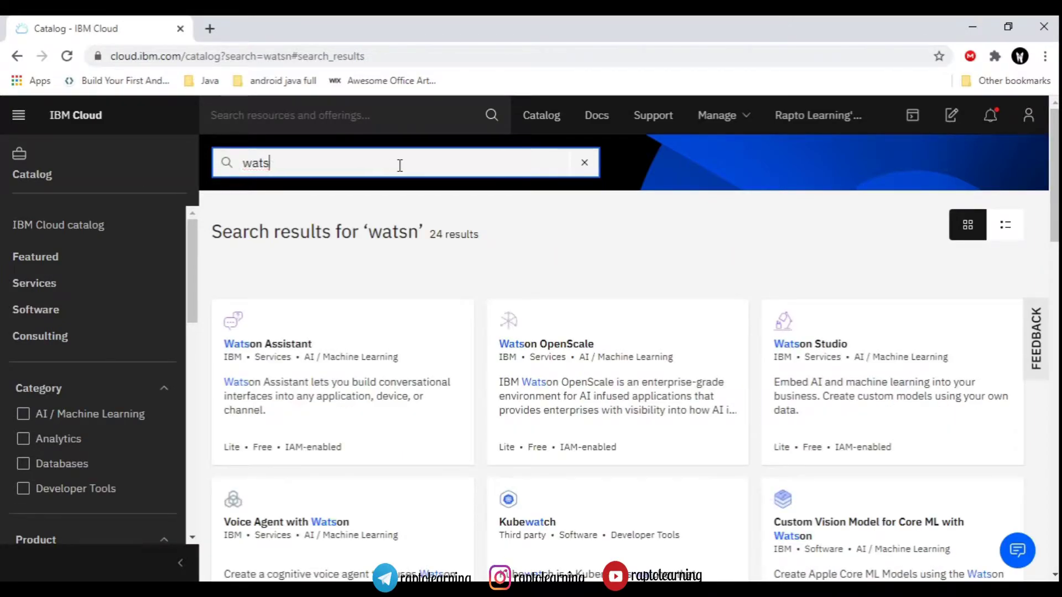
key(Return)
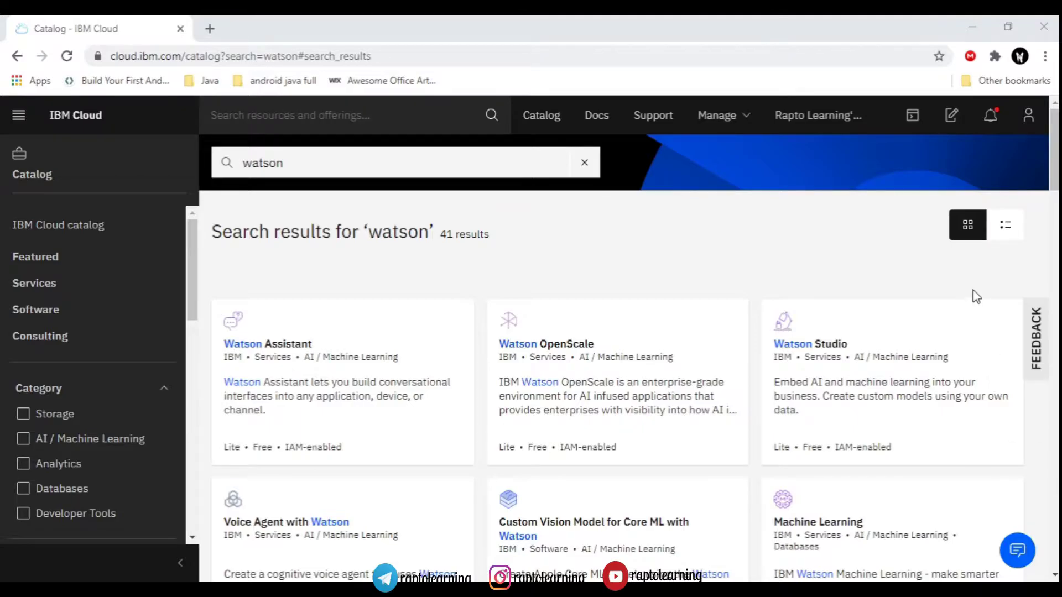
Open Watson Assistant from the search results and create the service on the Lite plan in the London region.
click(957, 49)
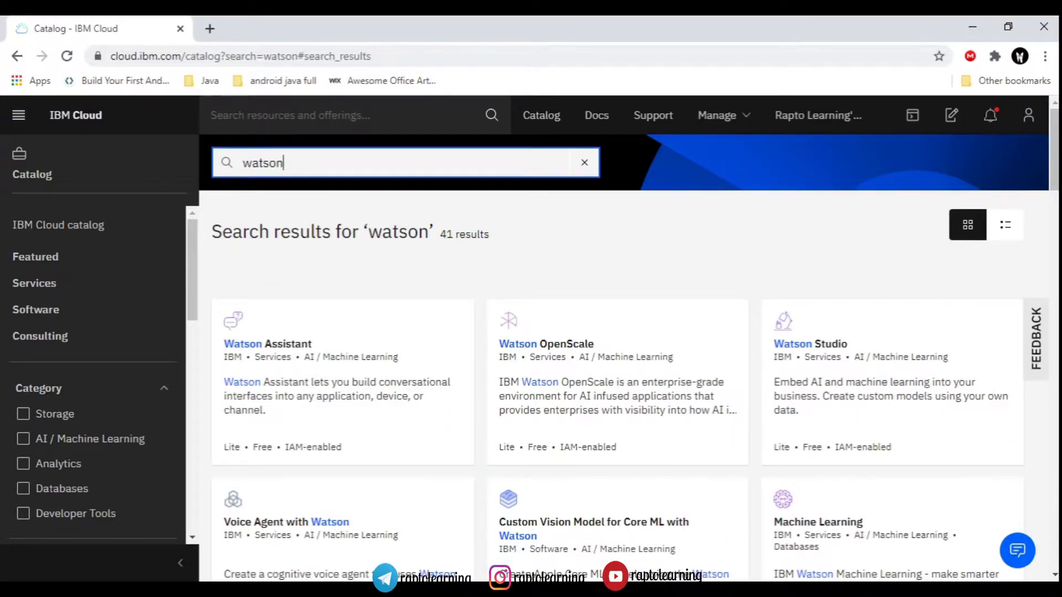
click(424, 398)
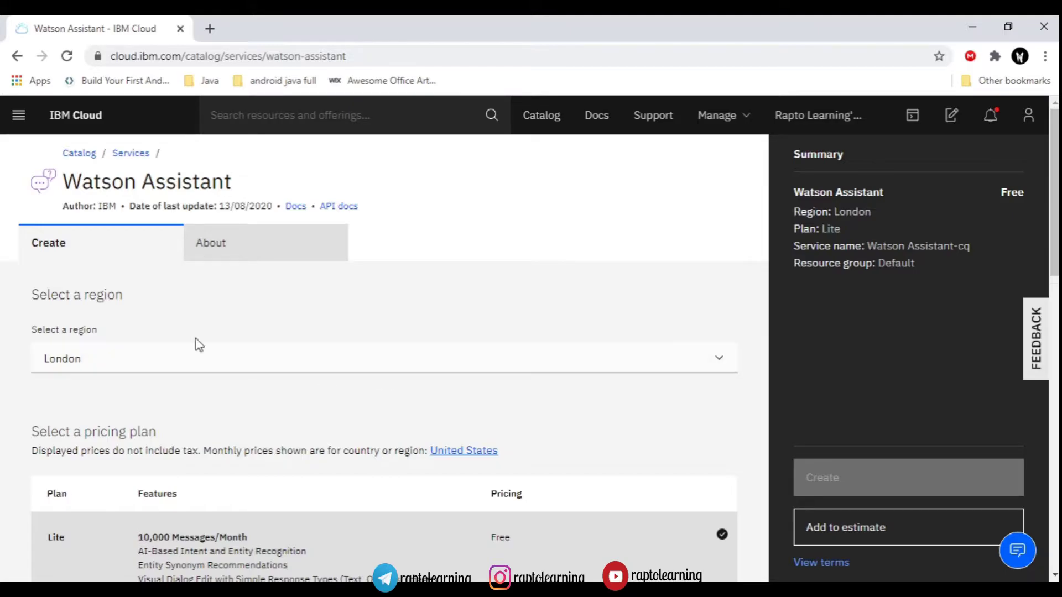
scroll(539, 222, down, 3)
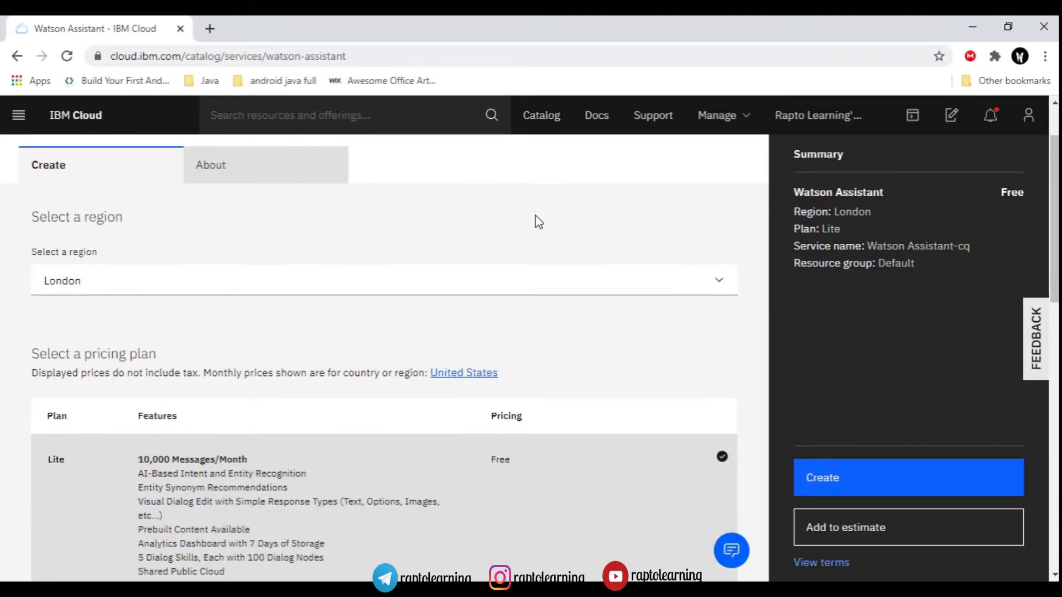
scroll(422, 376, down, 1)
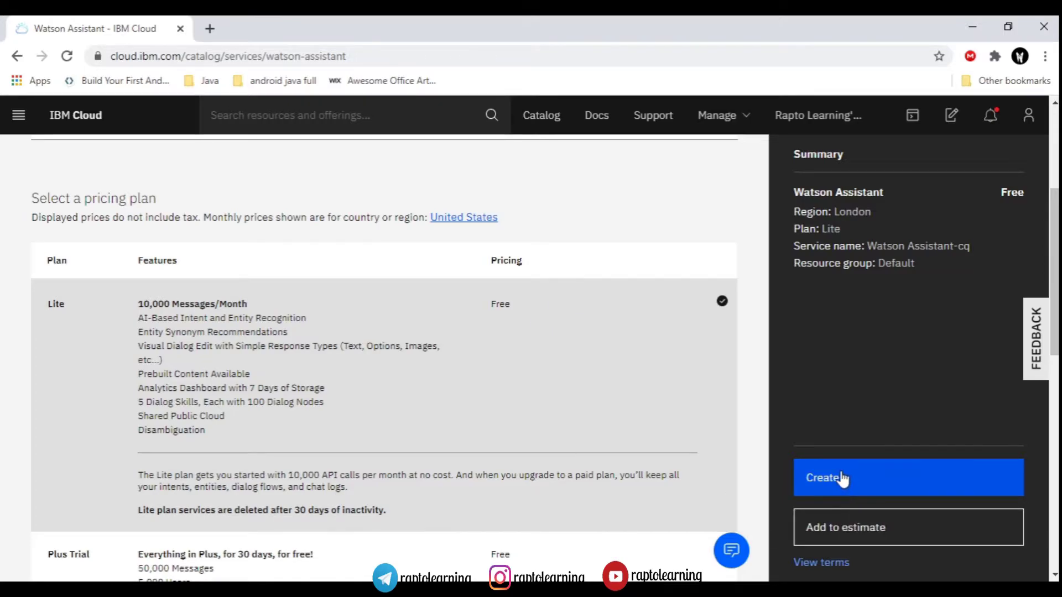
click(872, 470)
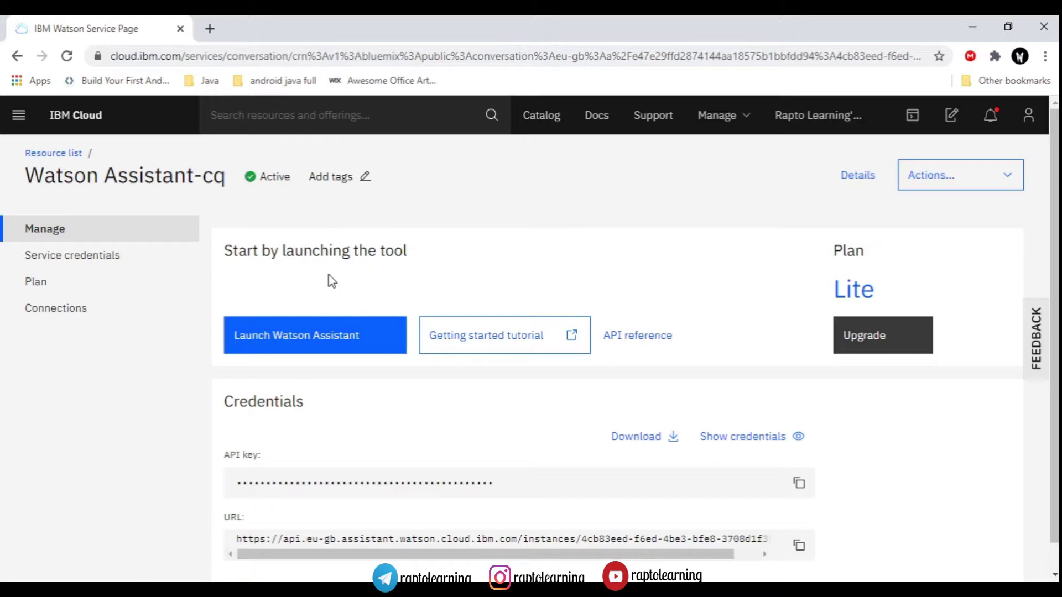
Look over the new Watson Assistant service page and return to the IBM Cloud dashboard.
drag(258, 250, 420, 289)
click(445, 283)
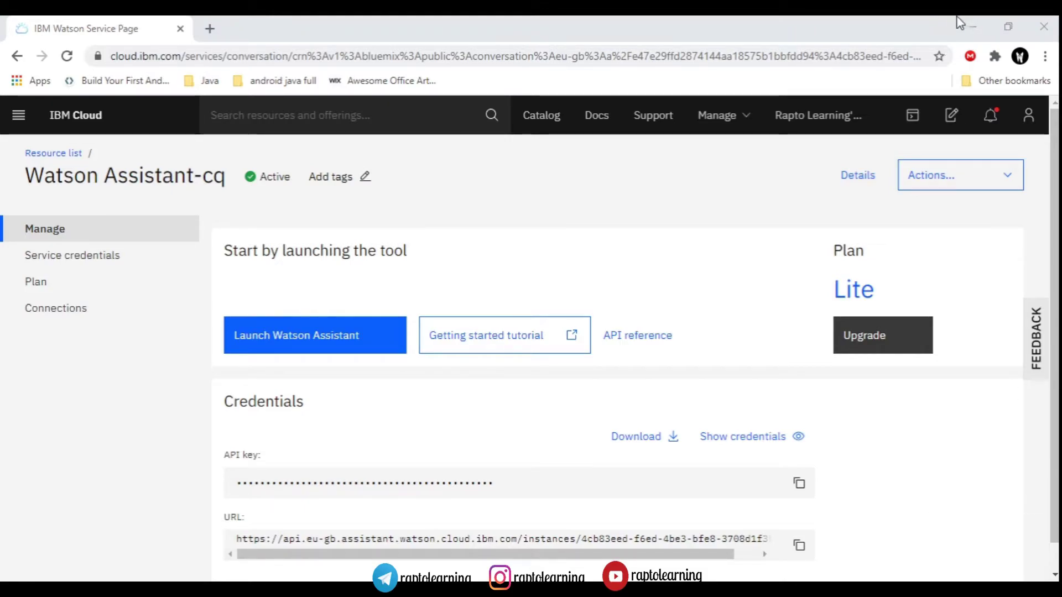
click(519, 218)
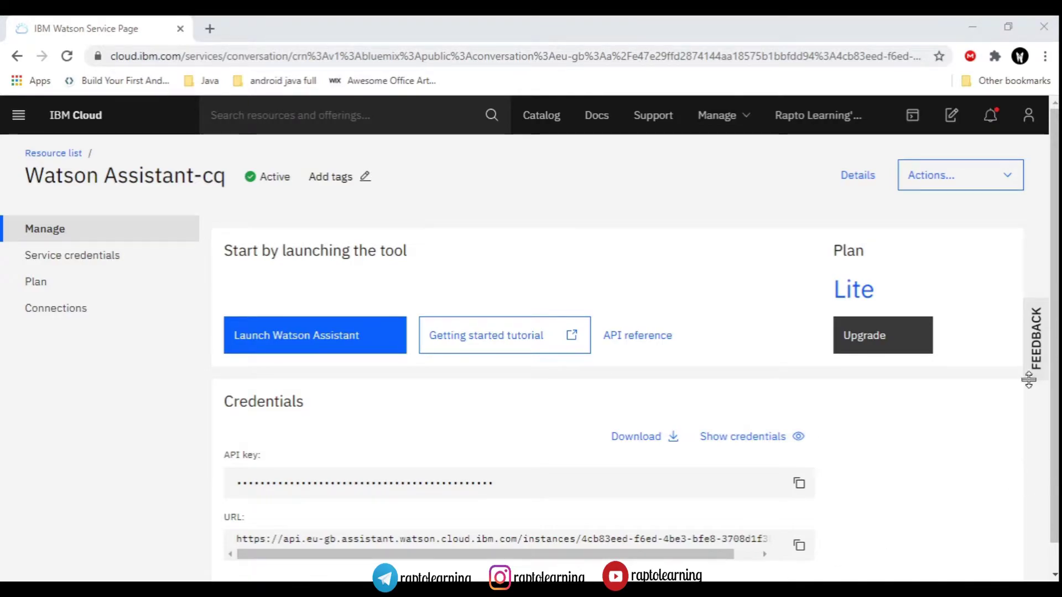
click(74, 123)
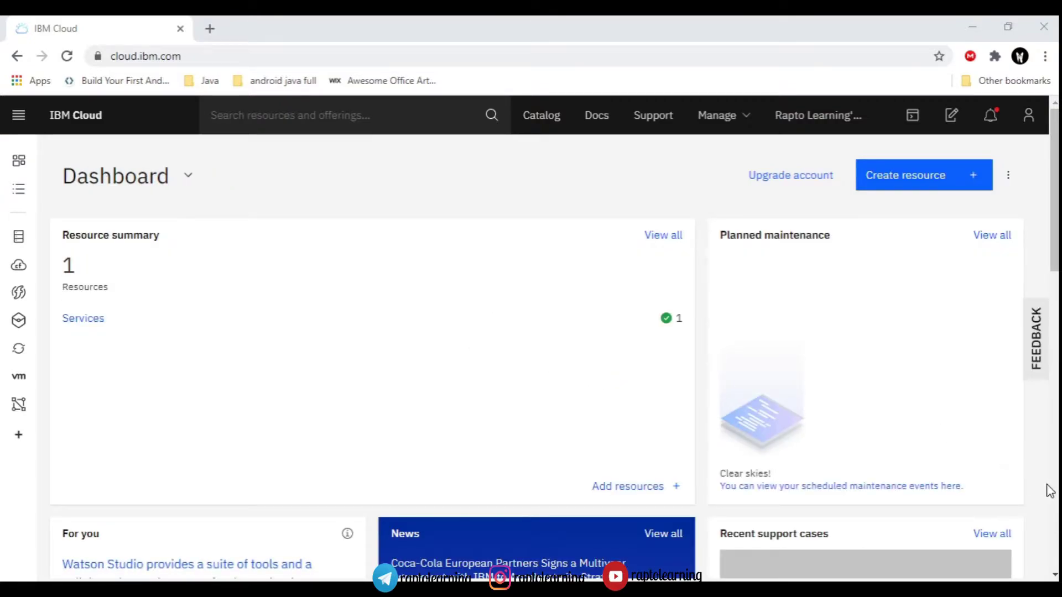
Check the number of resources in the dashboard's resource summary.
click(354, 297)
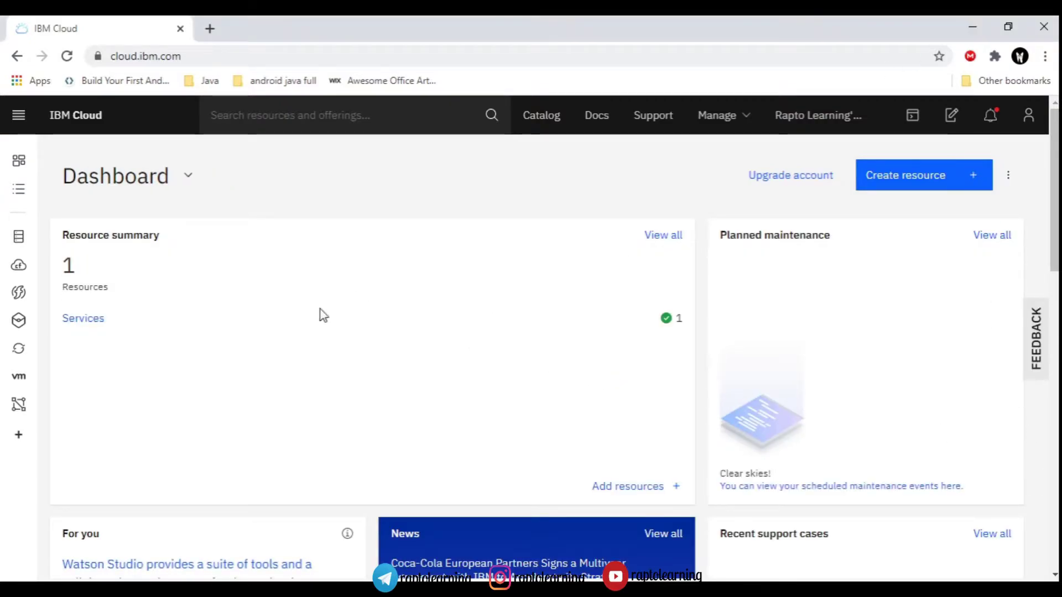
double_click(78, 279)
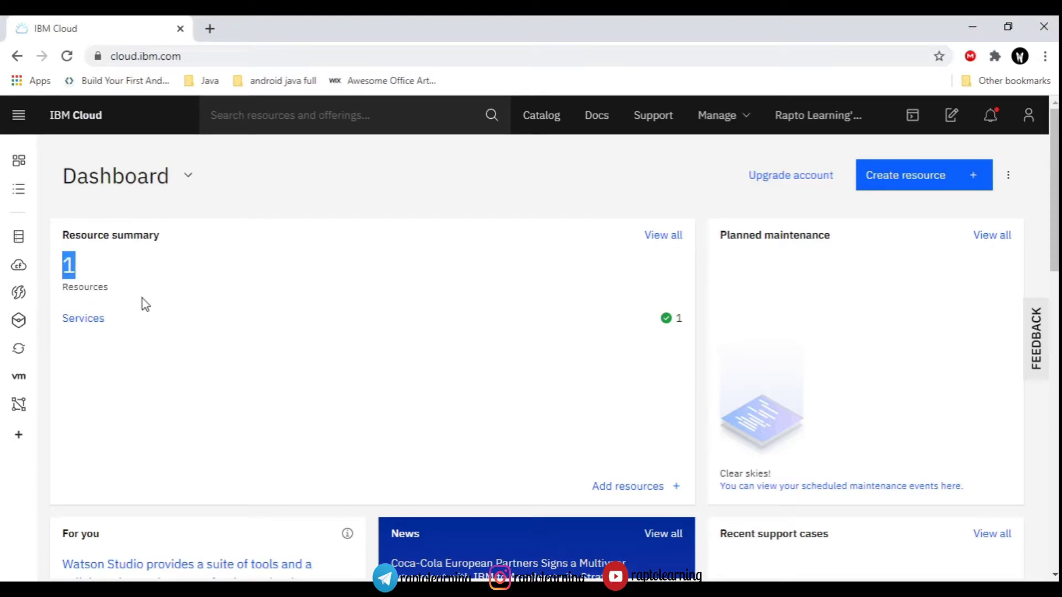
click(145, 304)
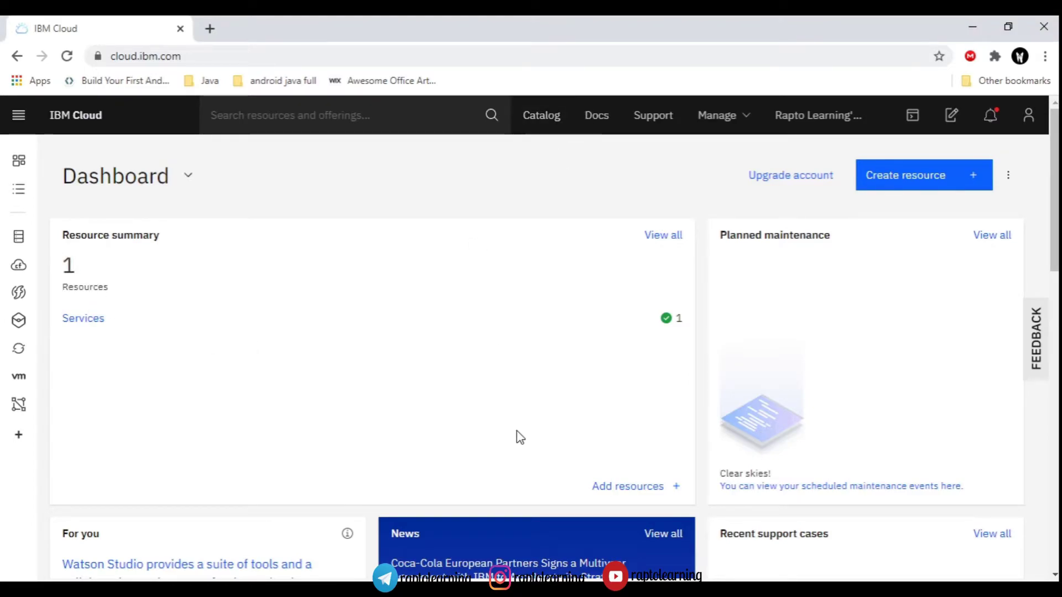
drag(81, 286, 339, 289)
click(490, 240)
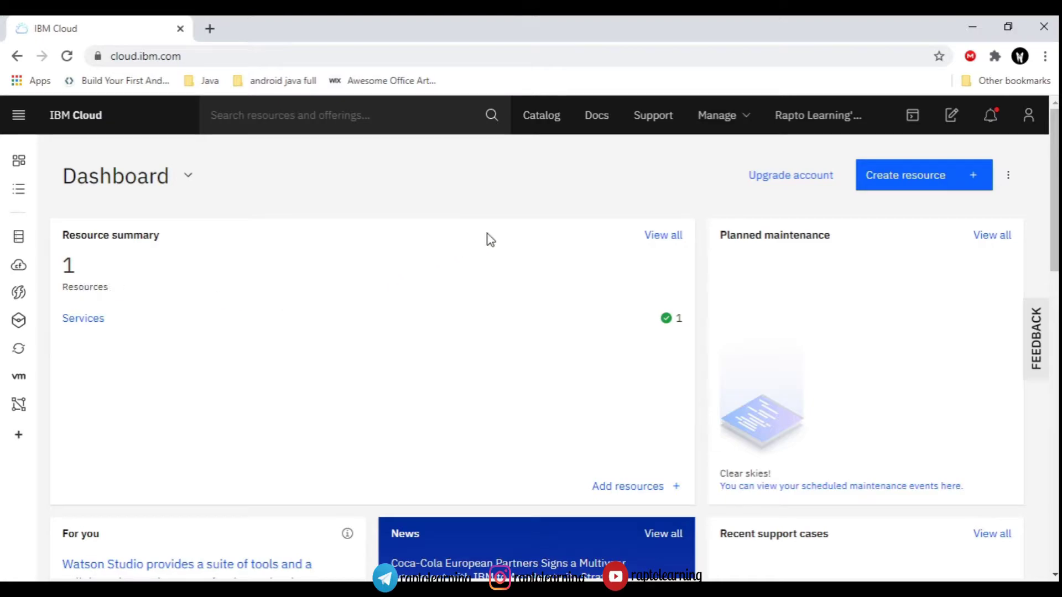
Open the product catalog and search it for "discovery".
click(539, 117)
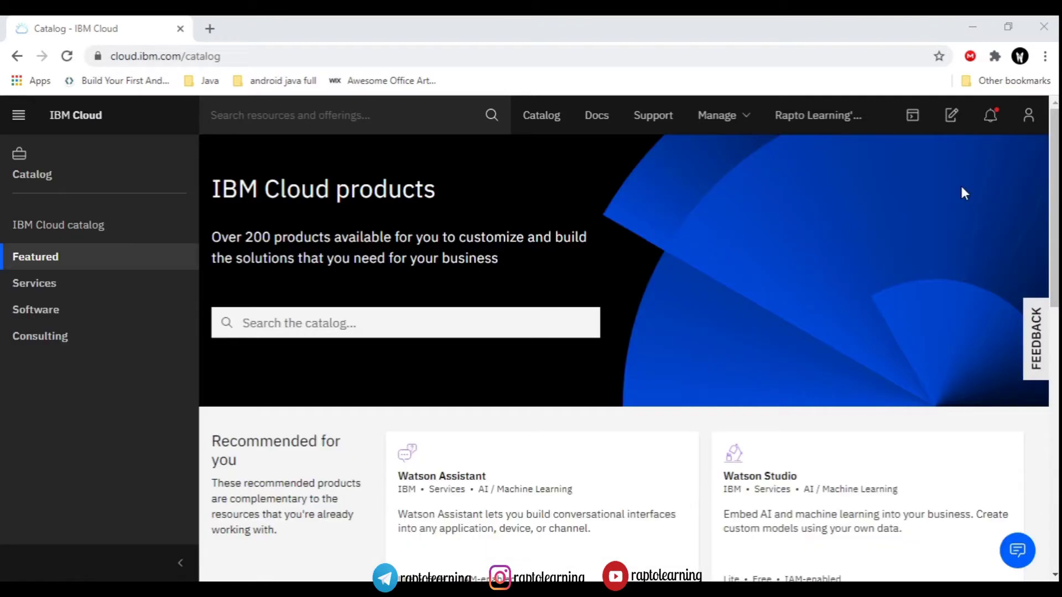
click(531, 118)
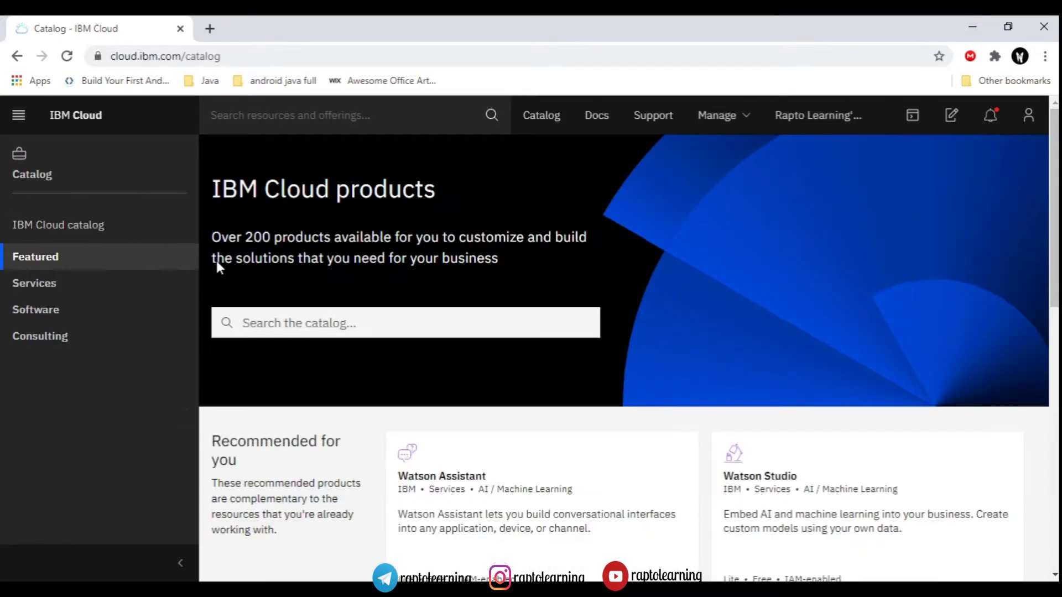
click(324, 328)
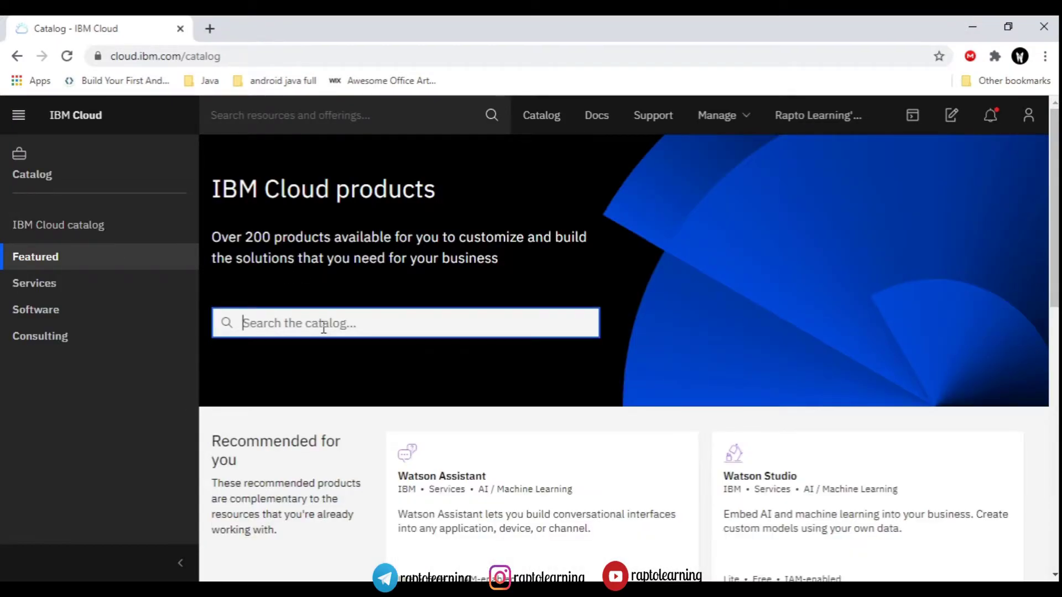
text(discocry)
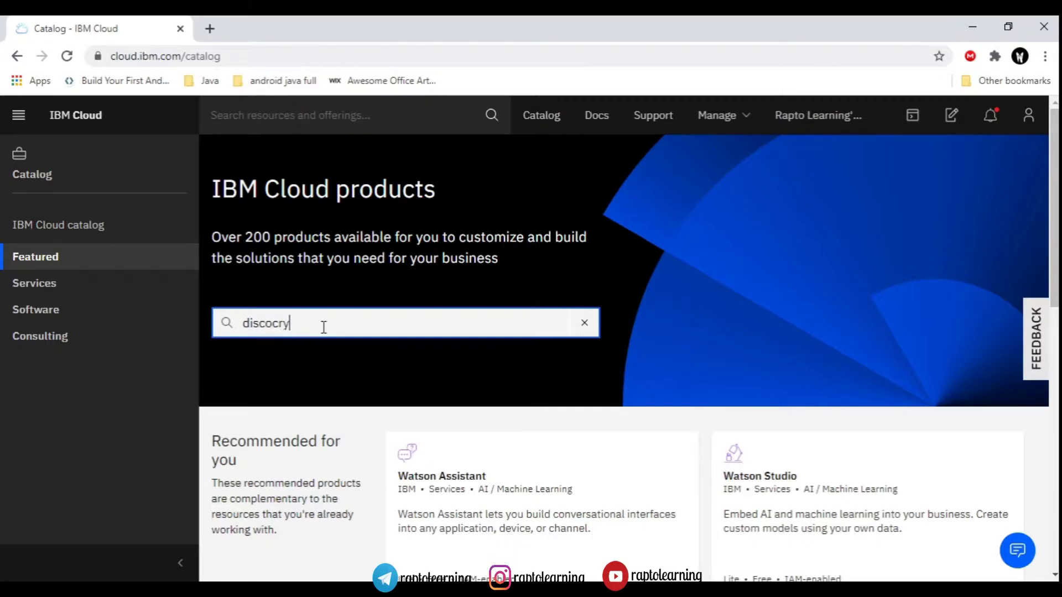
key(Return)
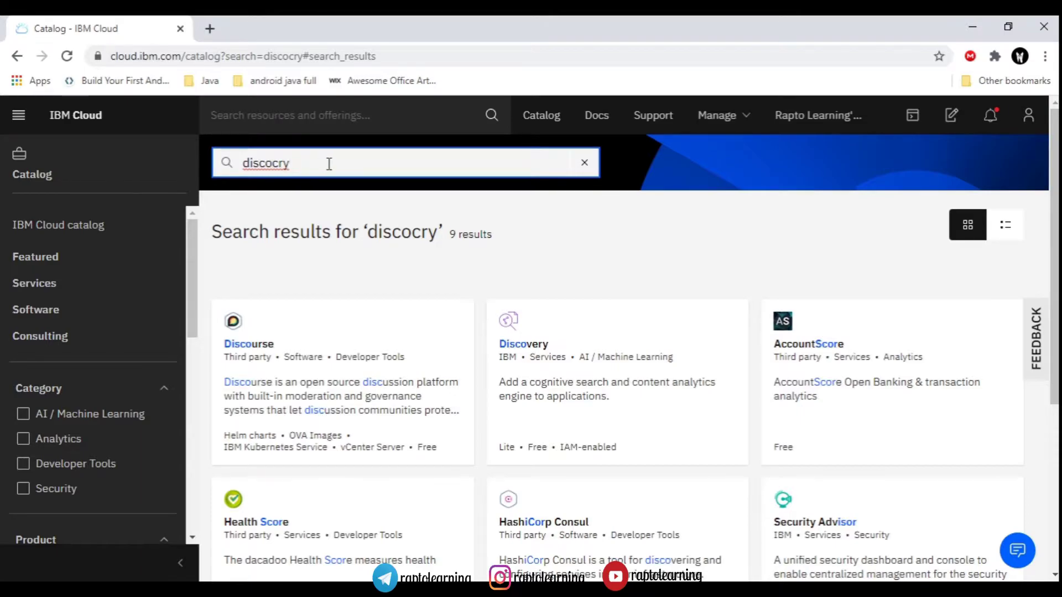
key(Delete)
key(Return)
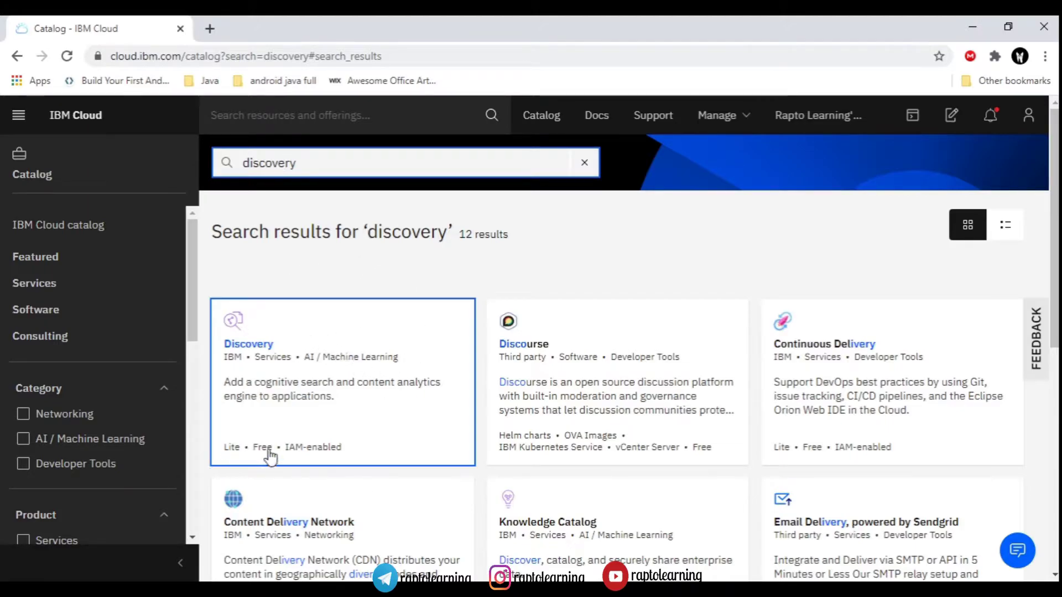
Create a Discovery service on the Lite plan in the London region, dismissing the Watson welcome pop-up, and view the resource list.
click(319, 434)
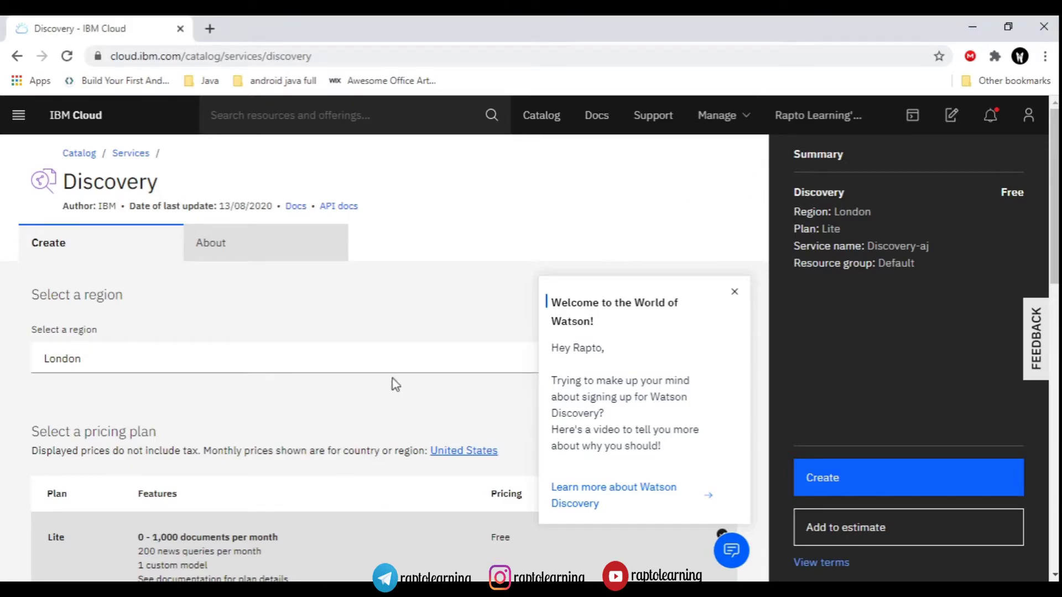
scroll(387, 382, down, 3)
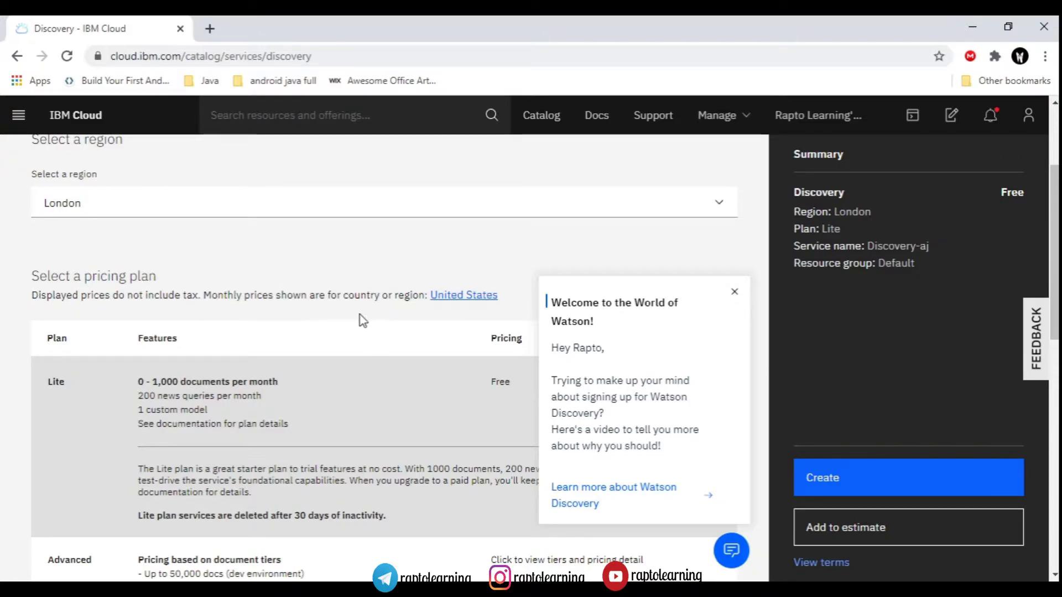
scroll(354, 317, down, 3)
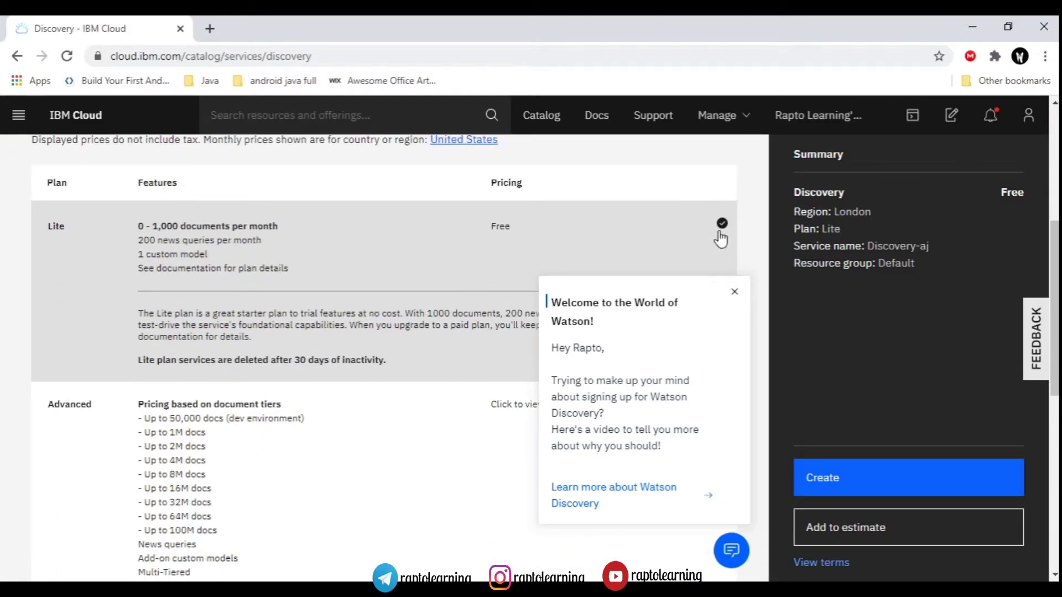
click(733, 298)
click(869, 481)
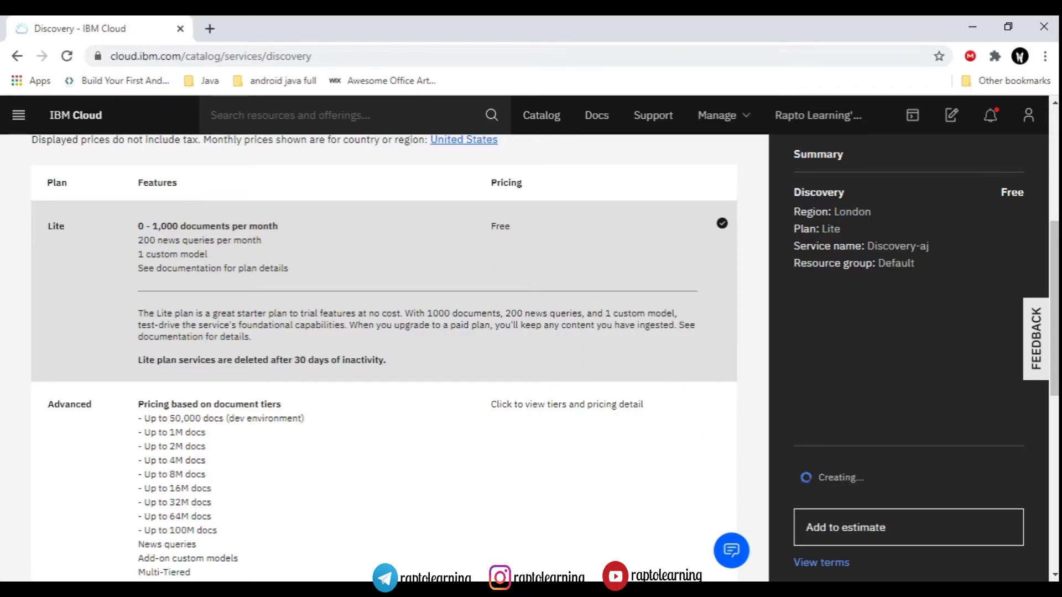
scroll(602, 356, up, 6)
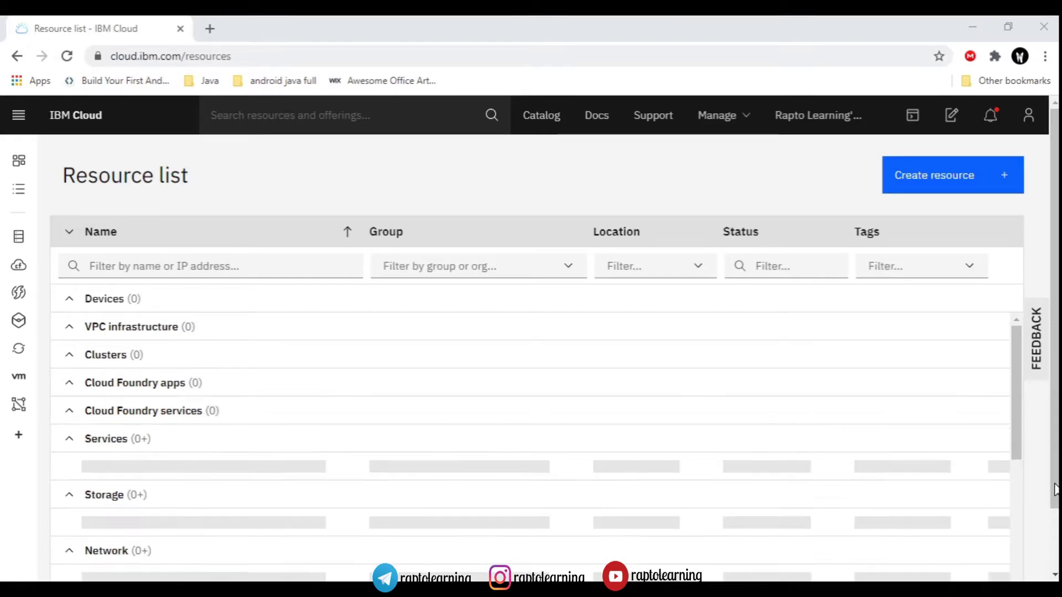
scroll(1040, 453, down, 2)
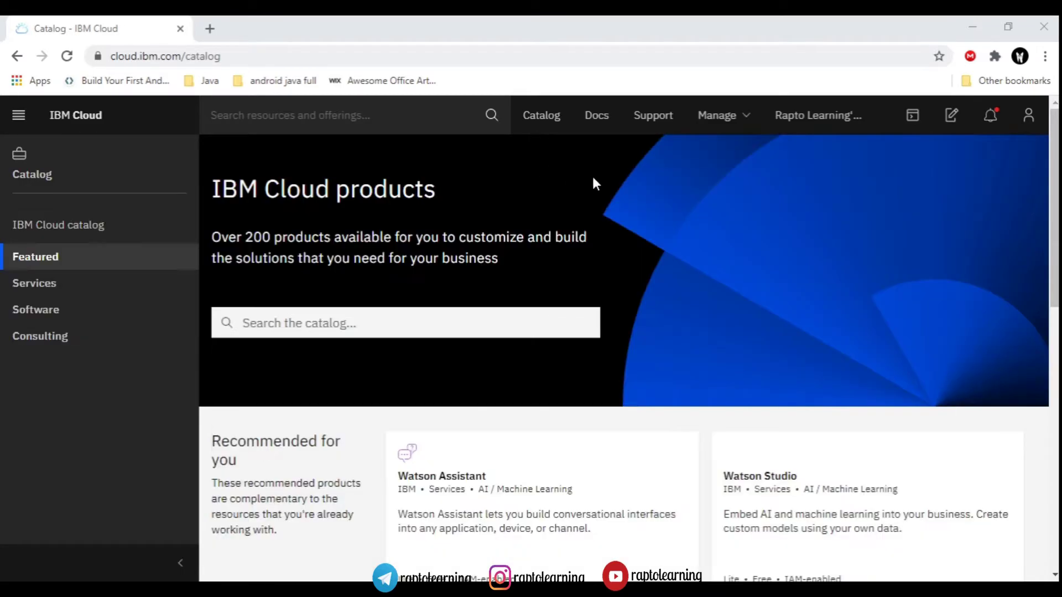
Search the product catalog for "node red" and open the Node-RED App starter kit.
click(314, 328)
text(no)
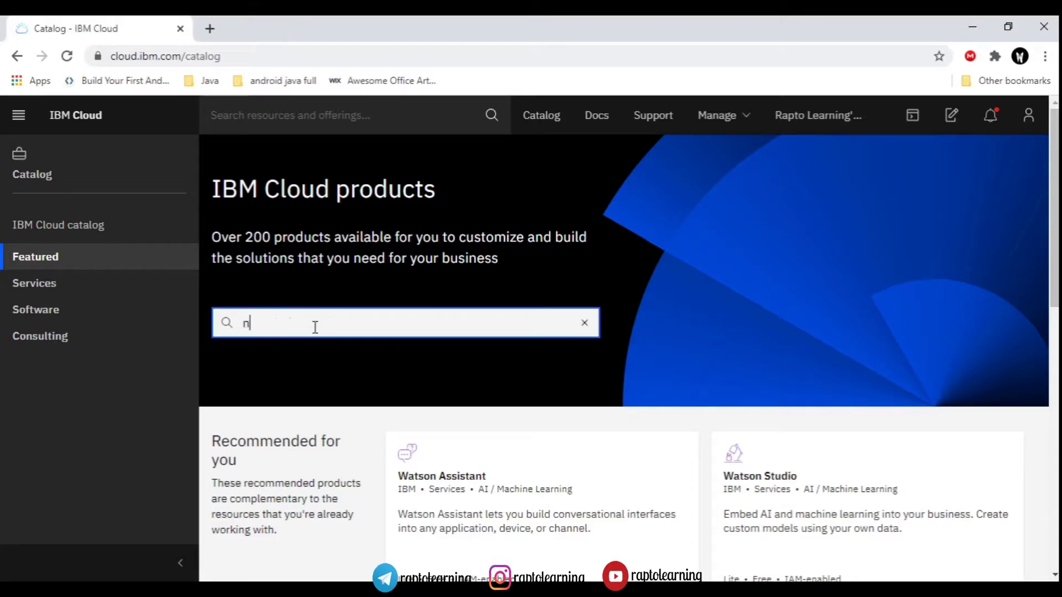
text(de red)
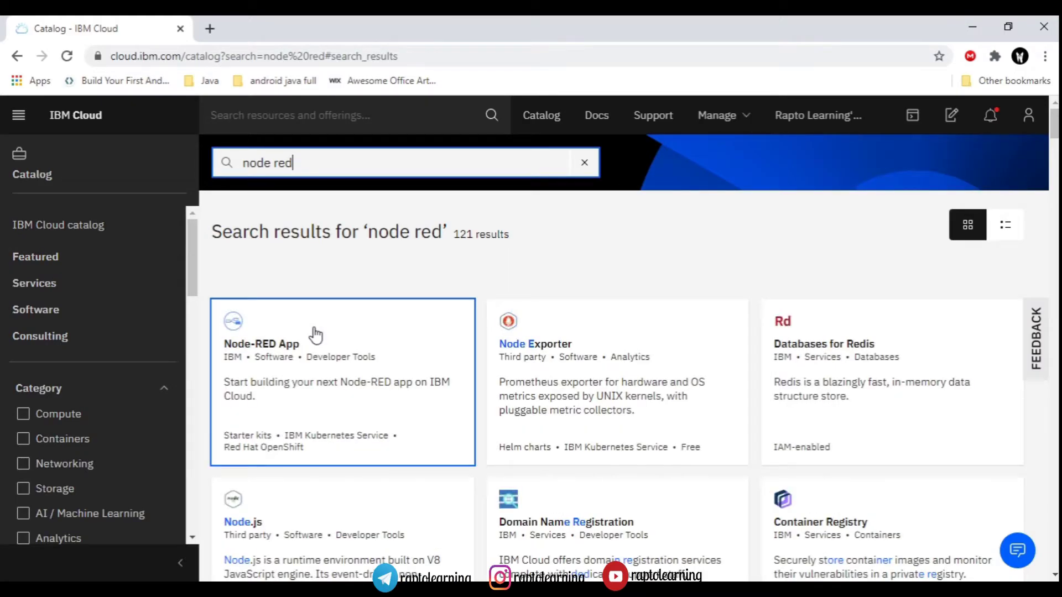
click(313, 339)
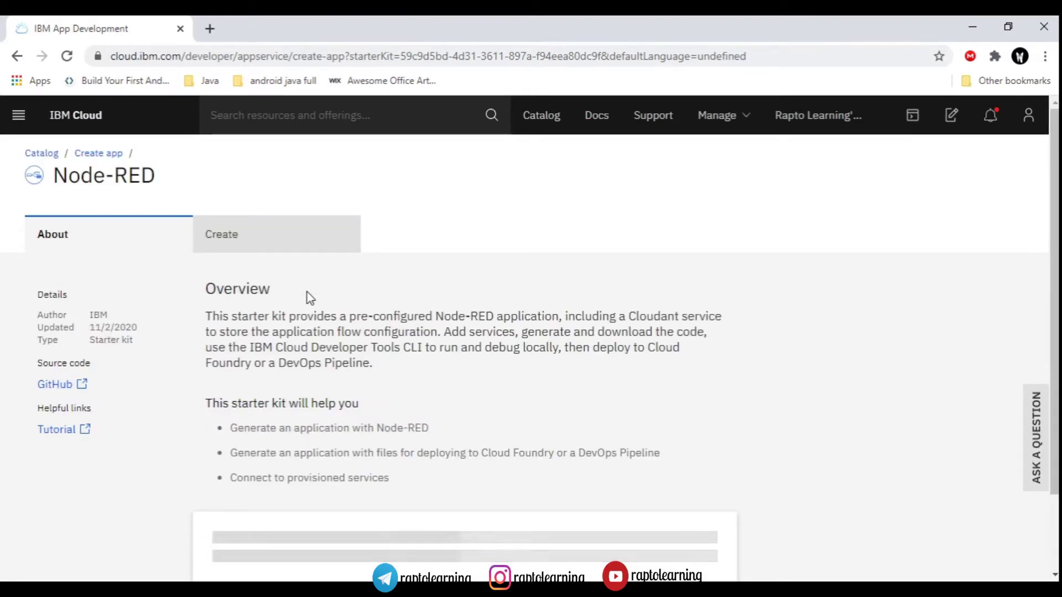
Create the Node-RED app under its default name, with its Cloudant service in the London region on the Lite plan.
click(235, 229)
scroll(225, 344, down, 5)
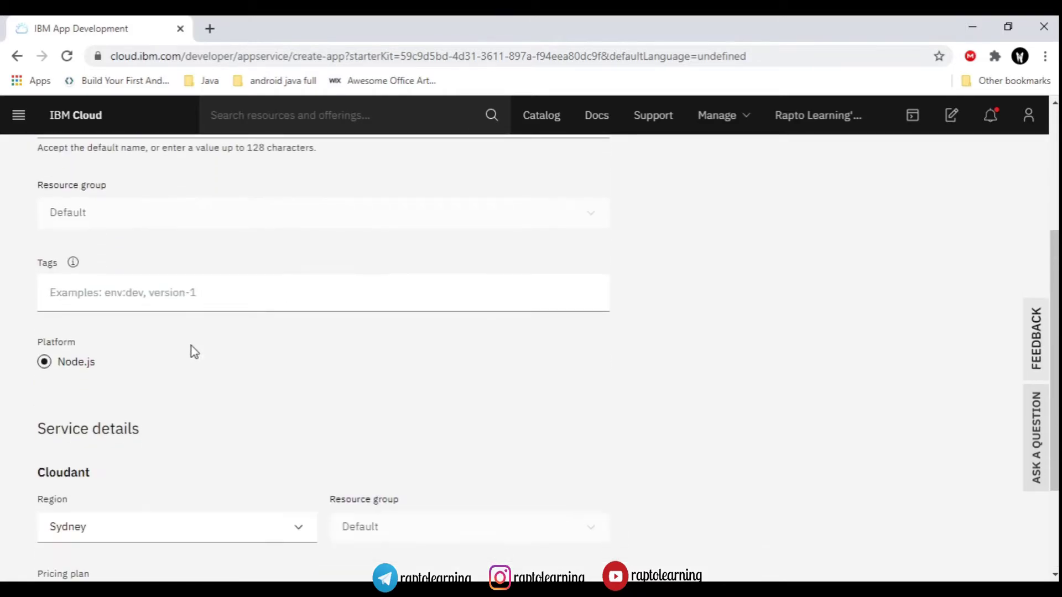
scroll(192, 351, up, 2)
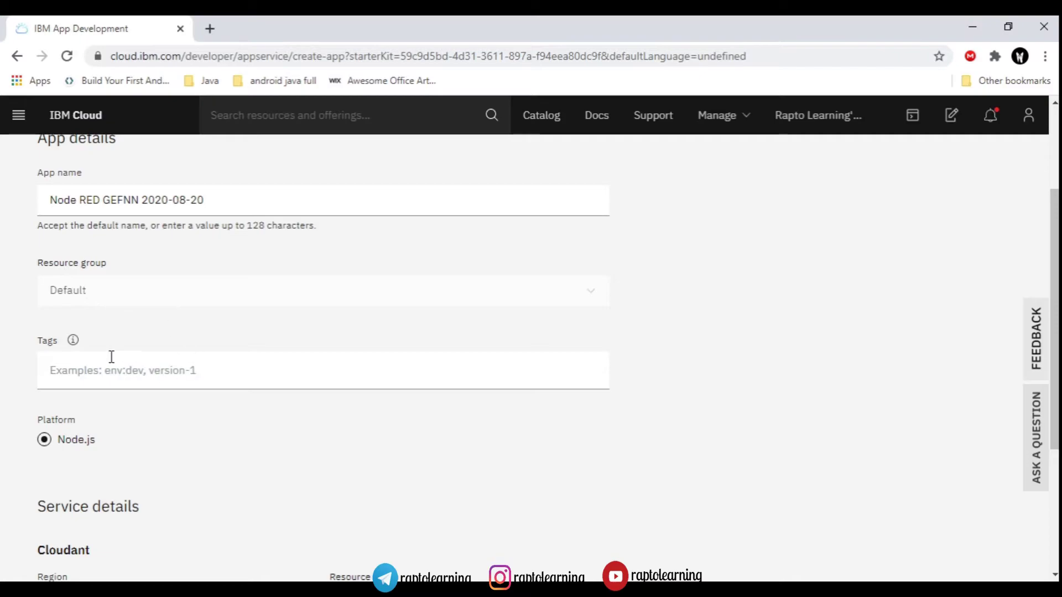
scroll(155, 440, down, 3)
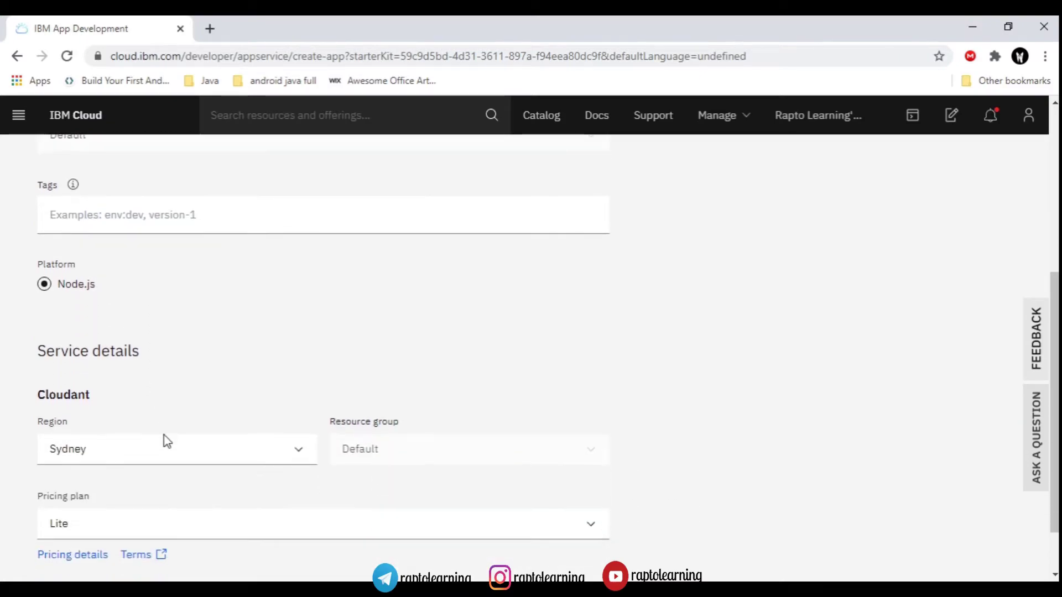
scroll(193, 433, down, 1)
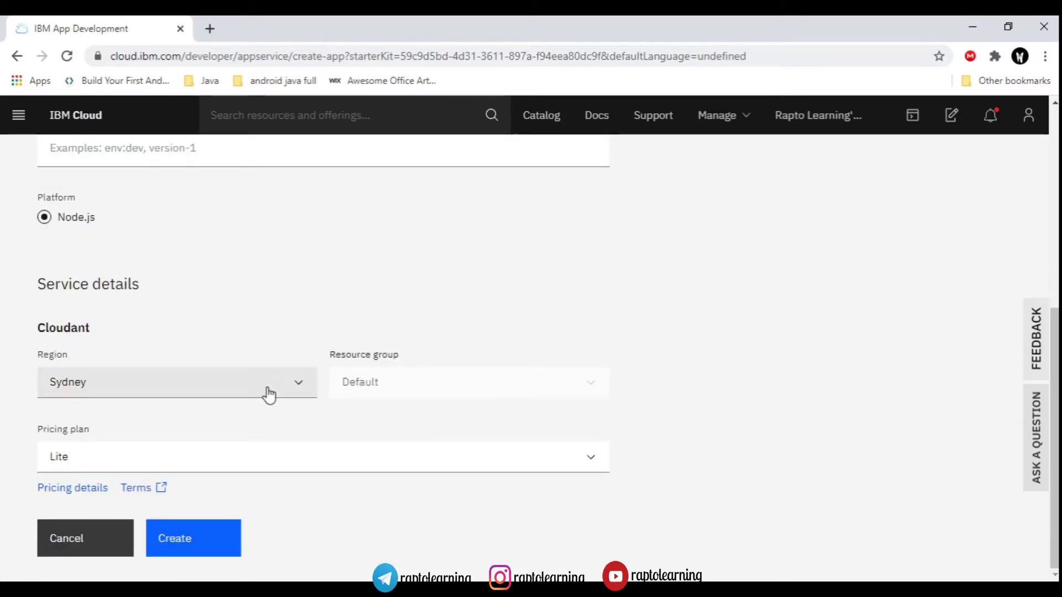
click(303, 386)
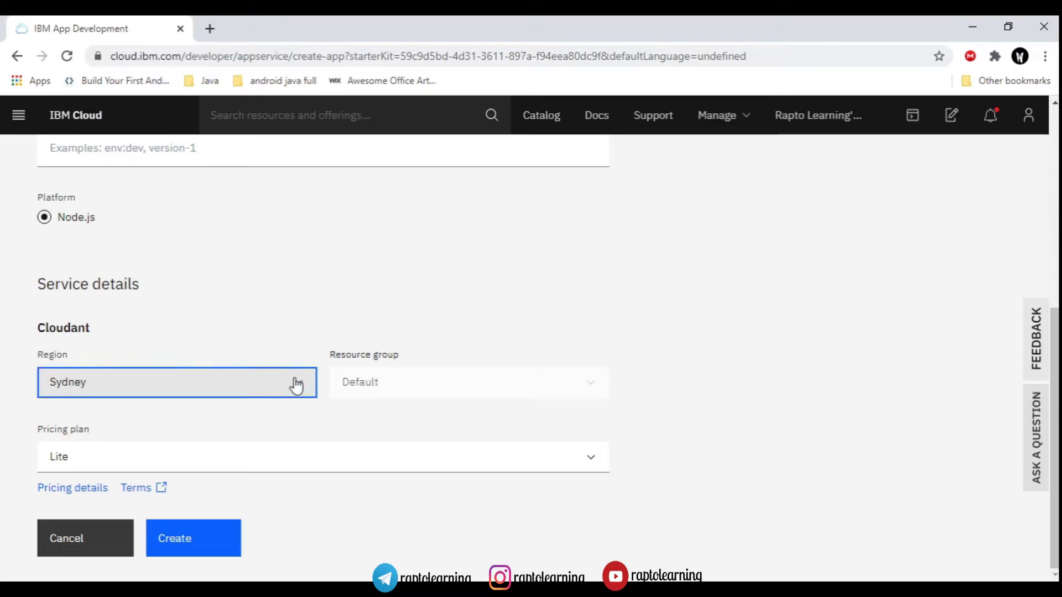
click(234, 435)
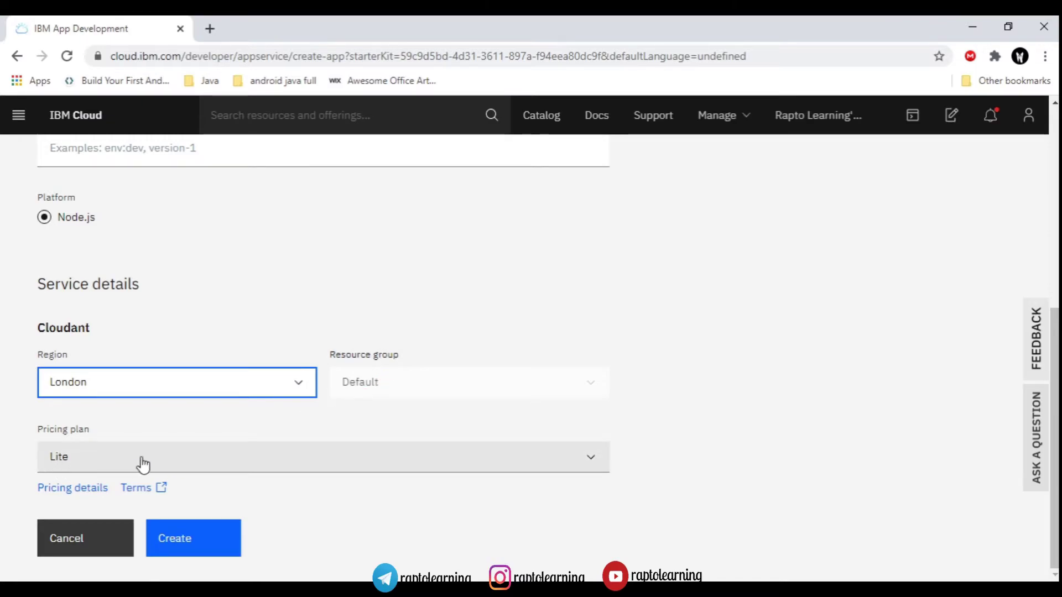
click(416, 535)
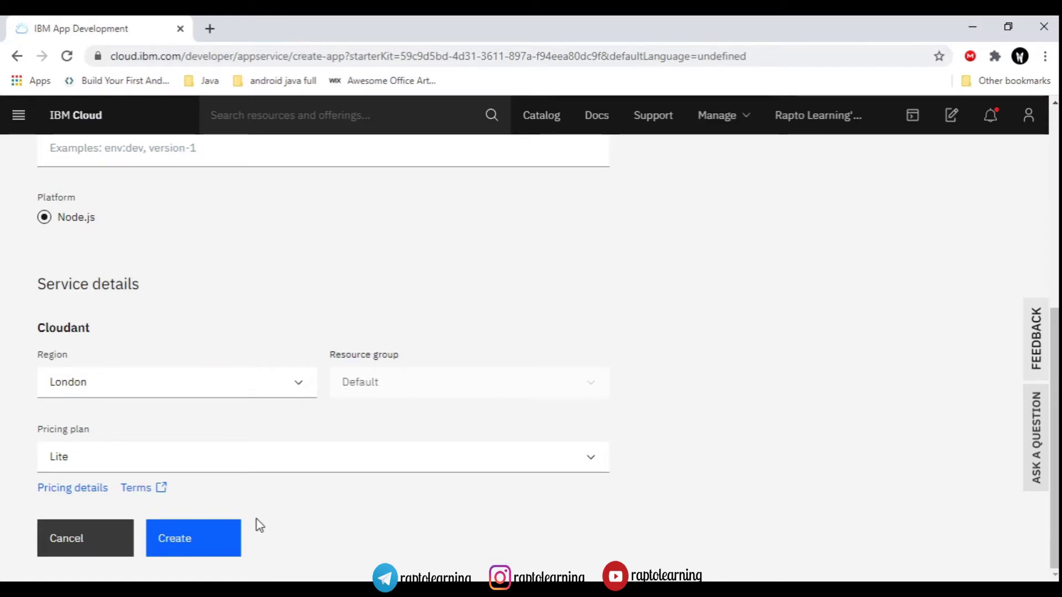
click(179, 552)
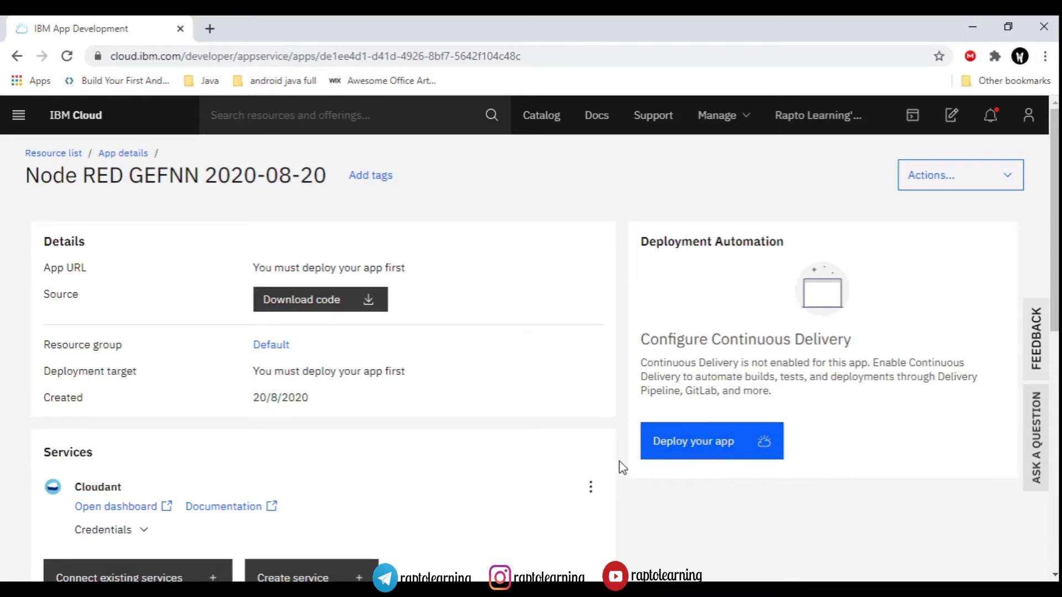
Start creating a service for the Node-RED app and review the available service categories.
scroll(608, 462, down, 4)
click(299, 349)
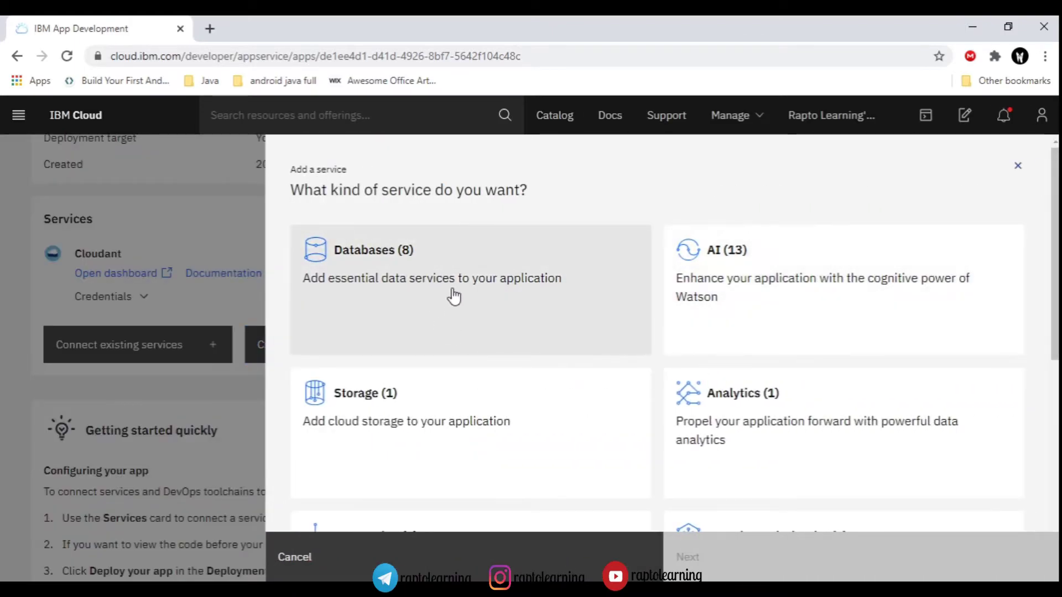
scroll(553, 346, down, 6)
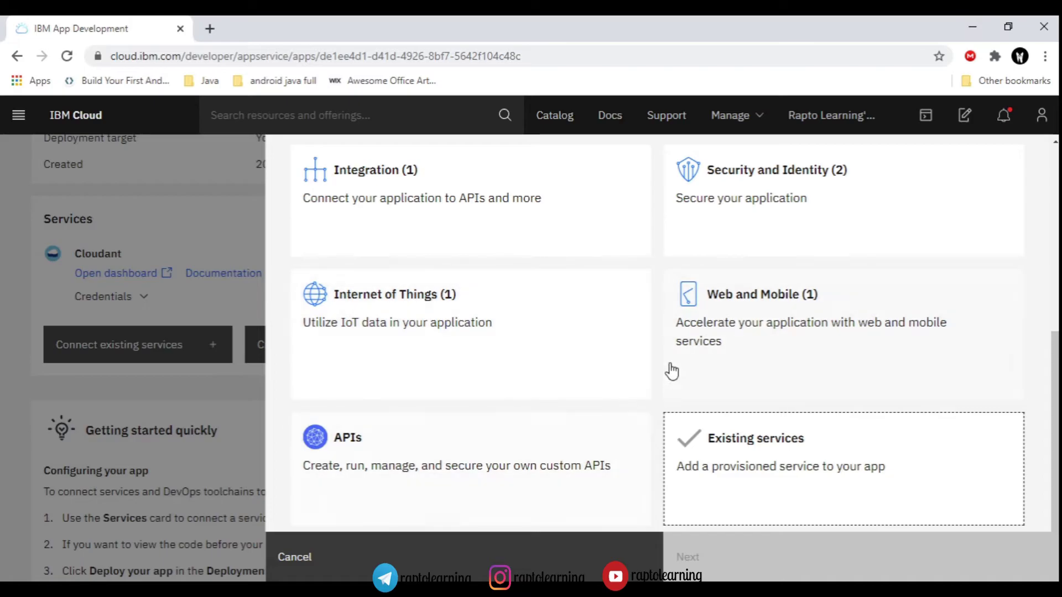
scroll(628, 286, up, 2)
scroll(627, 286, up, 3)
scroll(636, 280, down, 4)
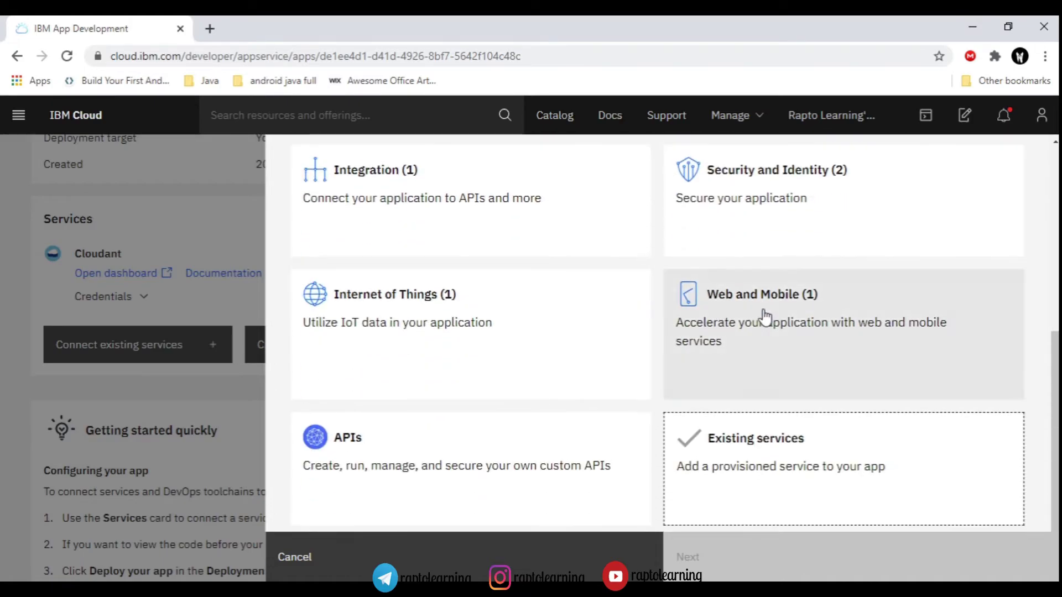
scroll(553, 318, up, 6)
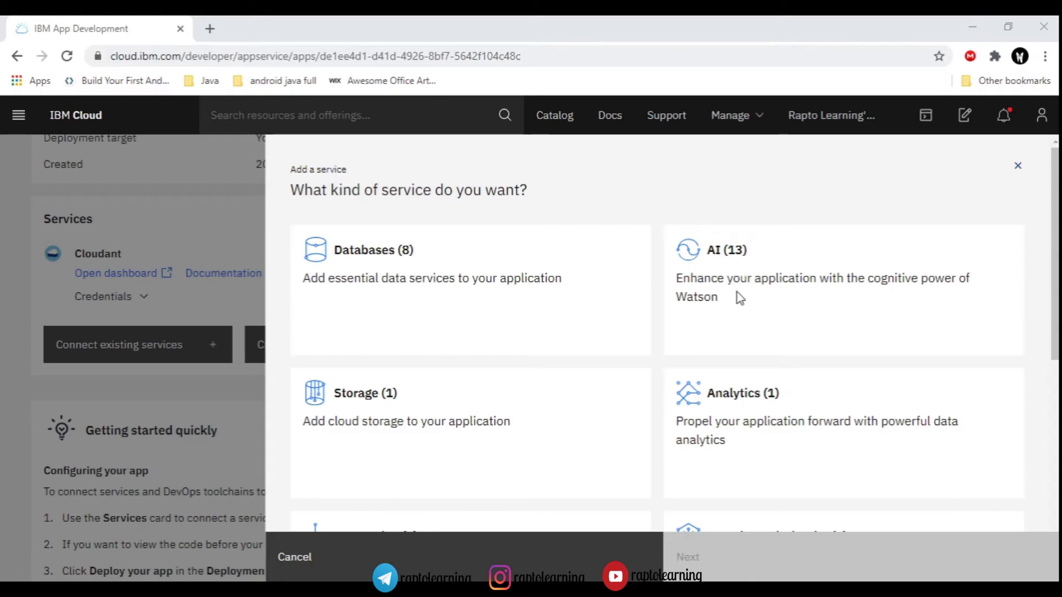
Review the AI services that can be added to the app, and cancel the service creation.
click(781, 312)
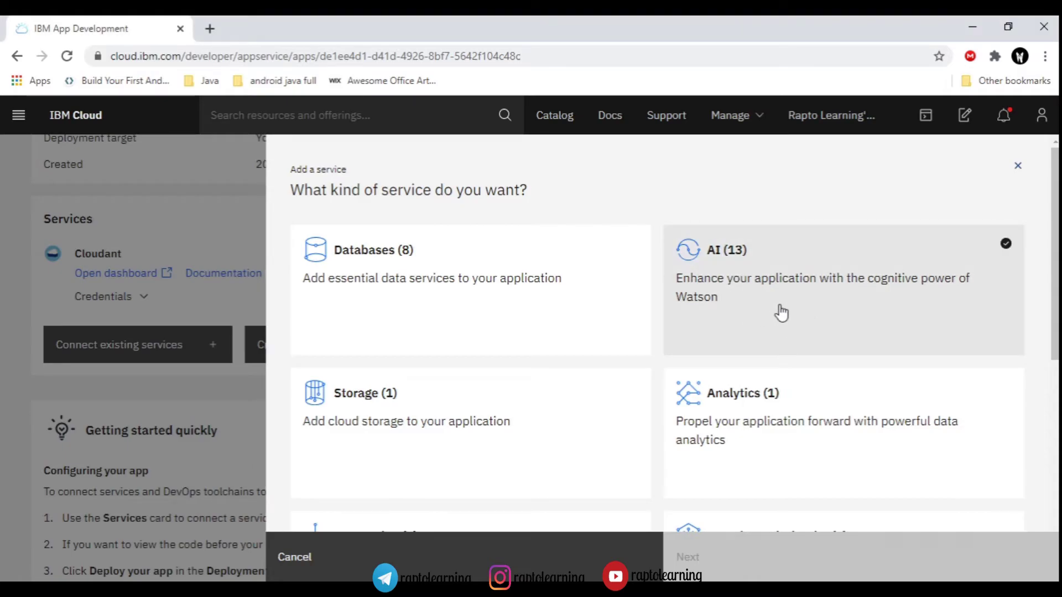
click(778, 557)
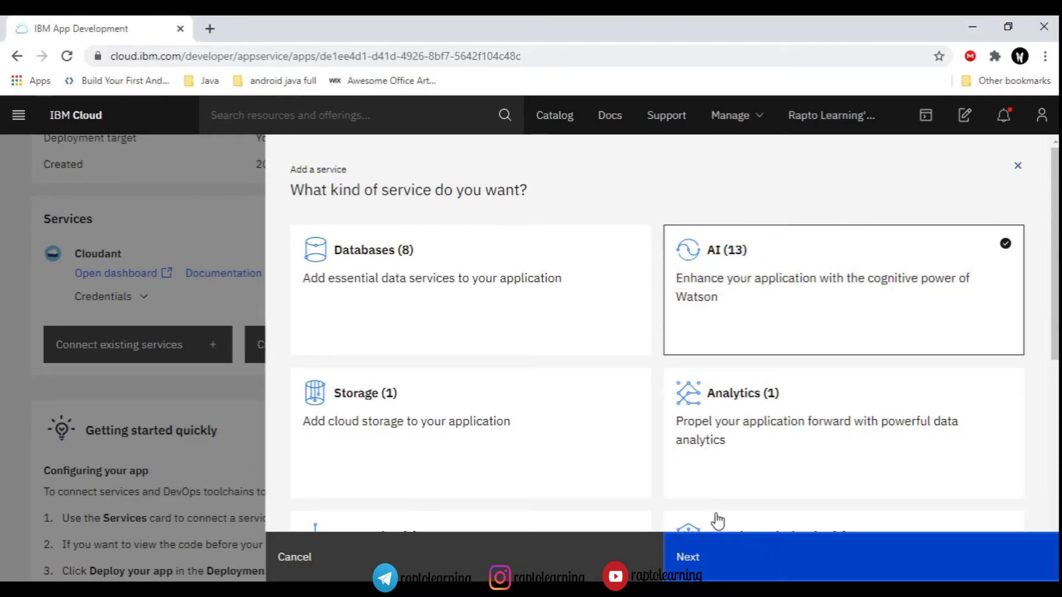
scroll(619, 315, down, 5)
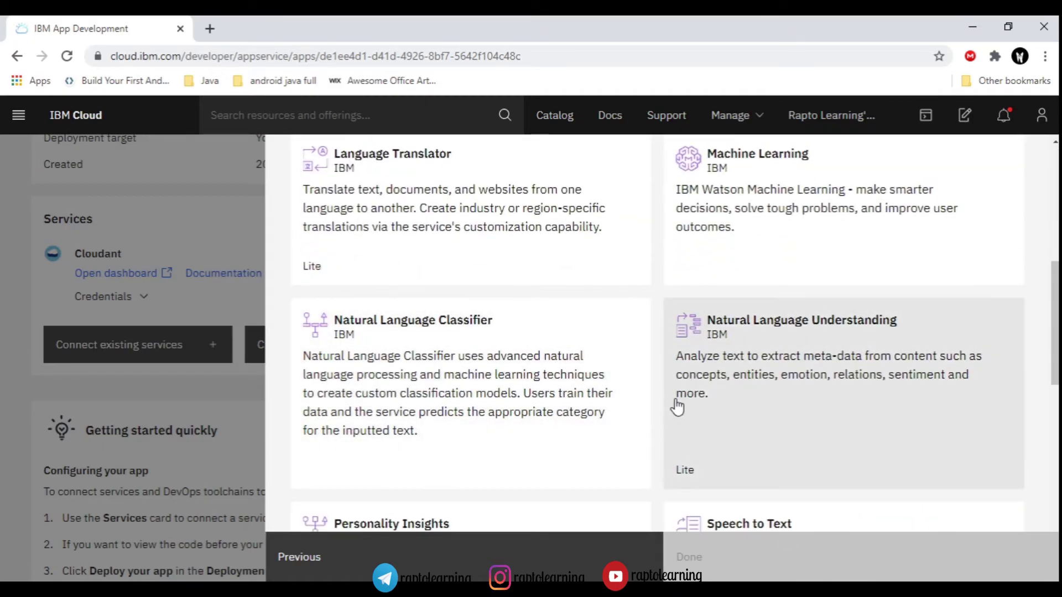
scroll(719, 290, up, 1)
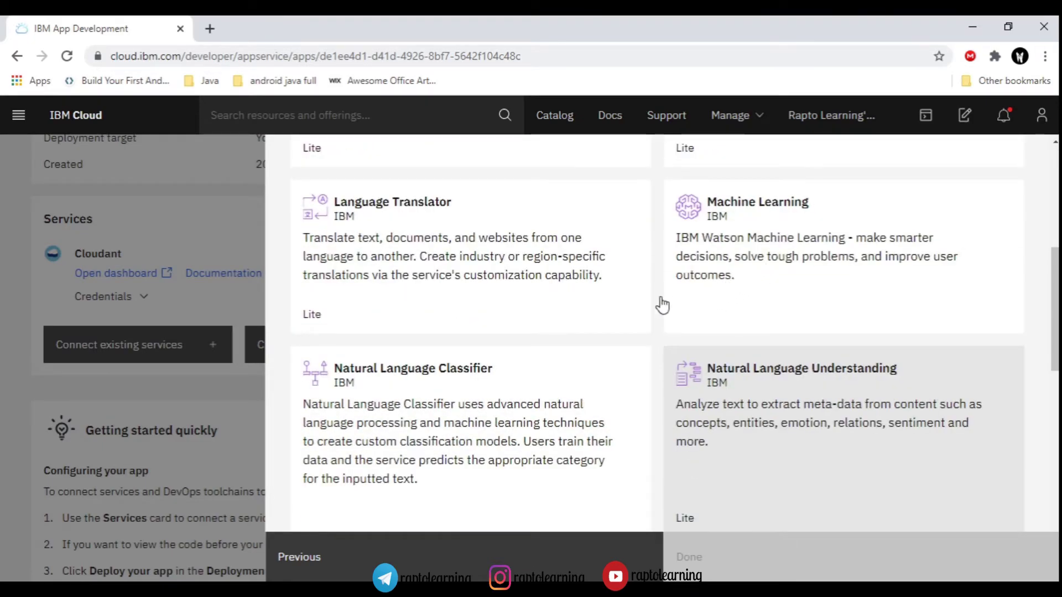
scroll(672, 404, up, 9)
scroll(699, 443, down, 10)
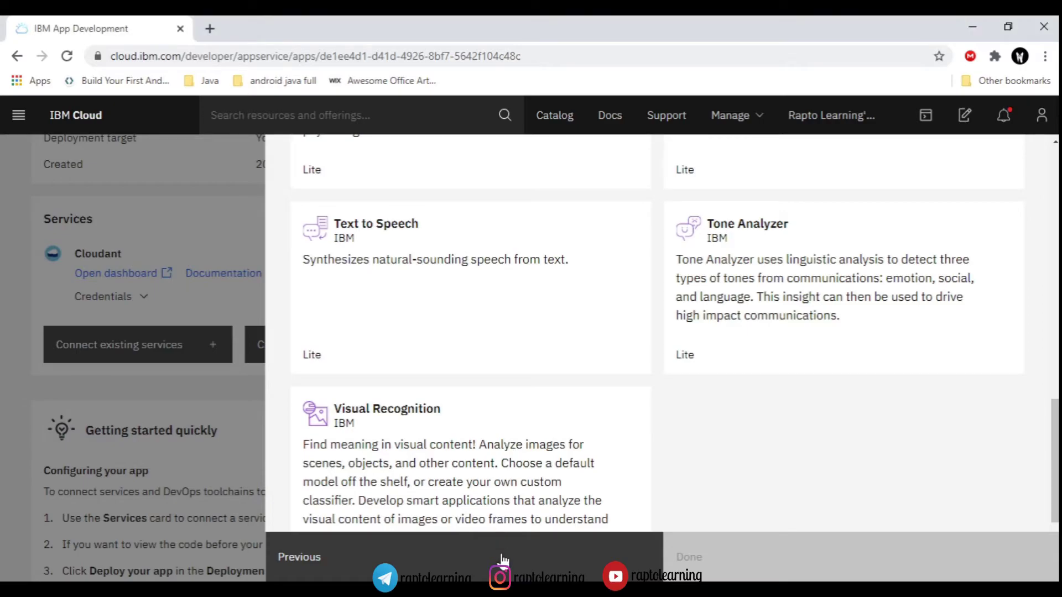
click(361, 555)
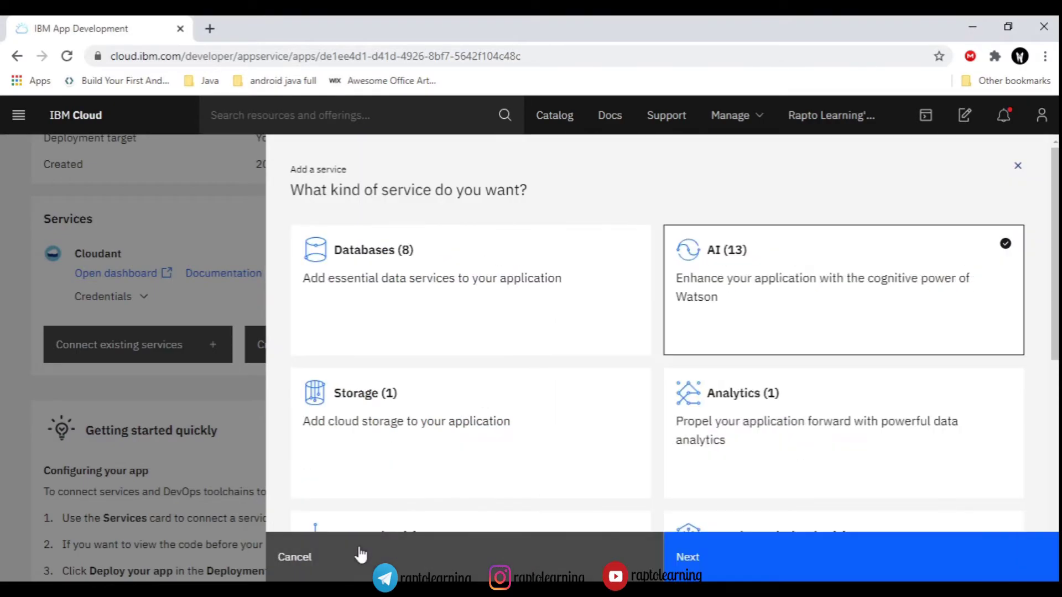
click(295, 557)
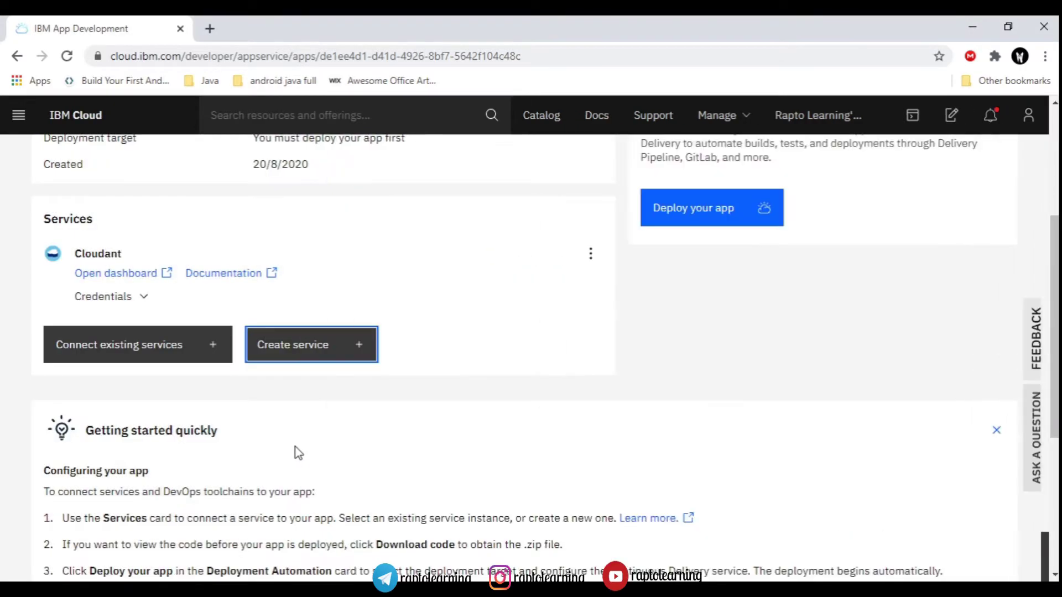
Start deploying the Node-RED app to Cloud Foundry and generate a new IBM Cloud API key under its default name.
scroll(265, 429, up, 4)
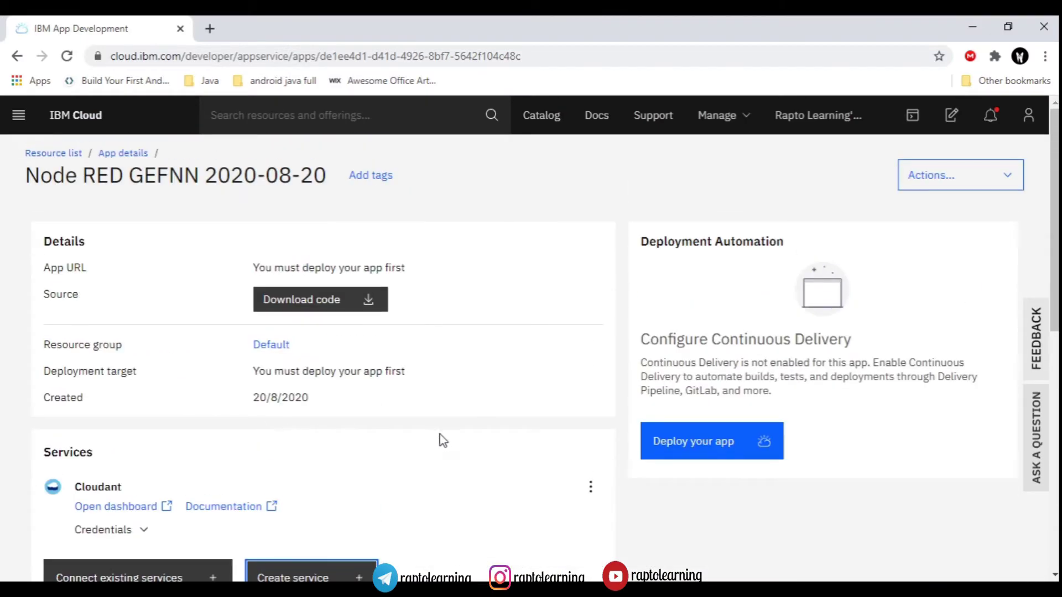
click(711, 440)
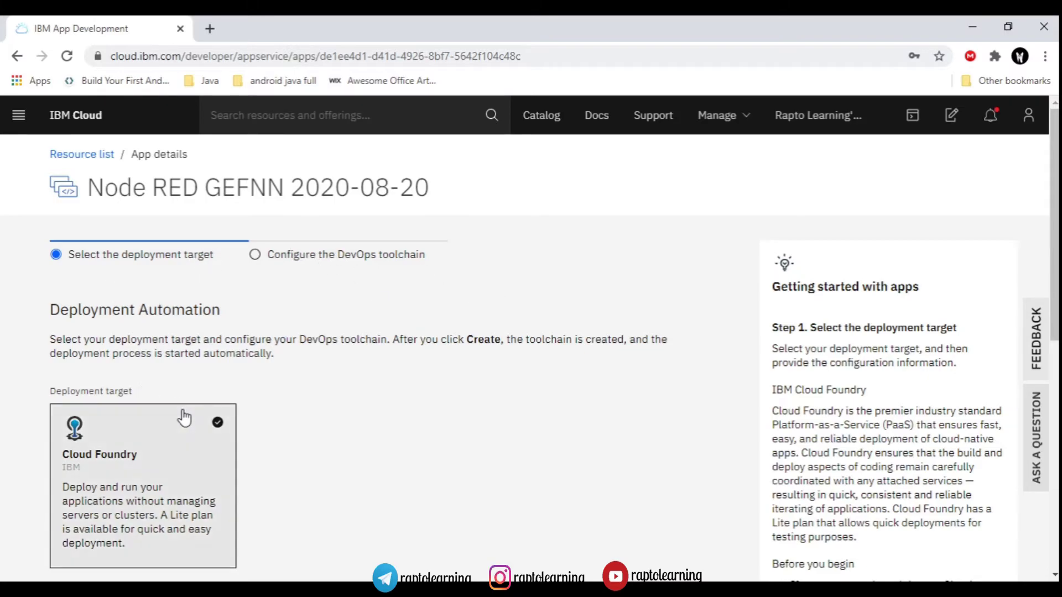
scroll(178, 412, down, 4)
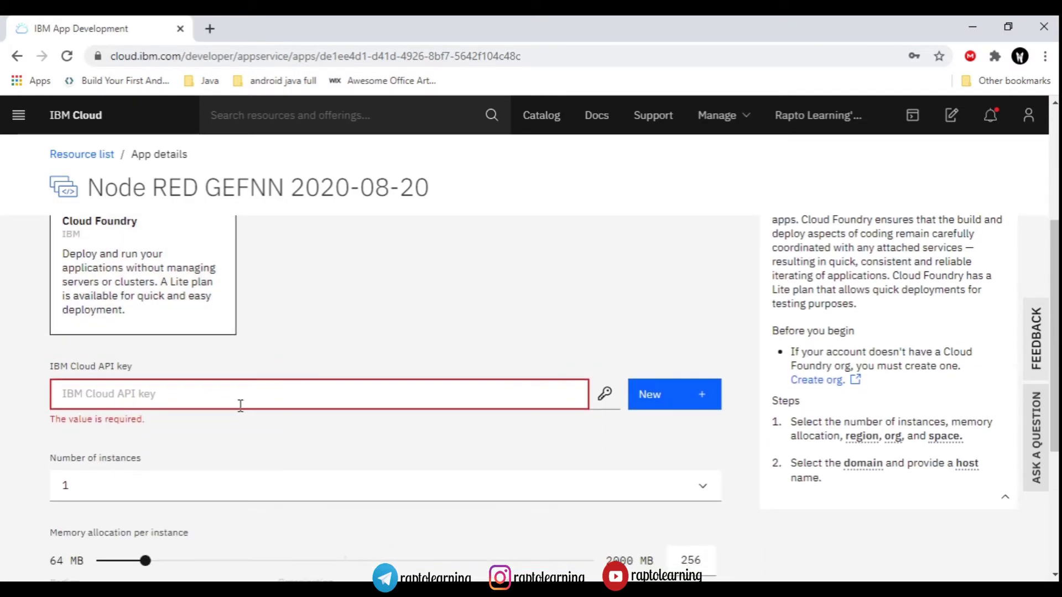
scroll(288, 400, down, 1)
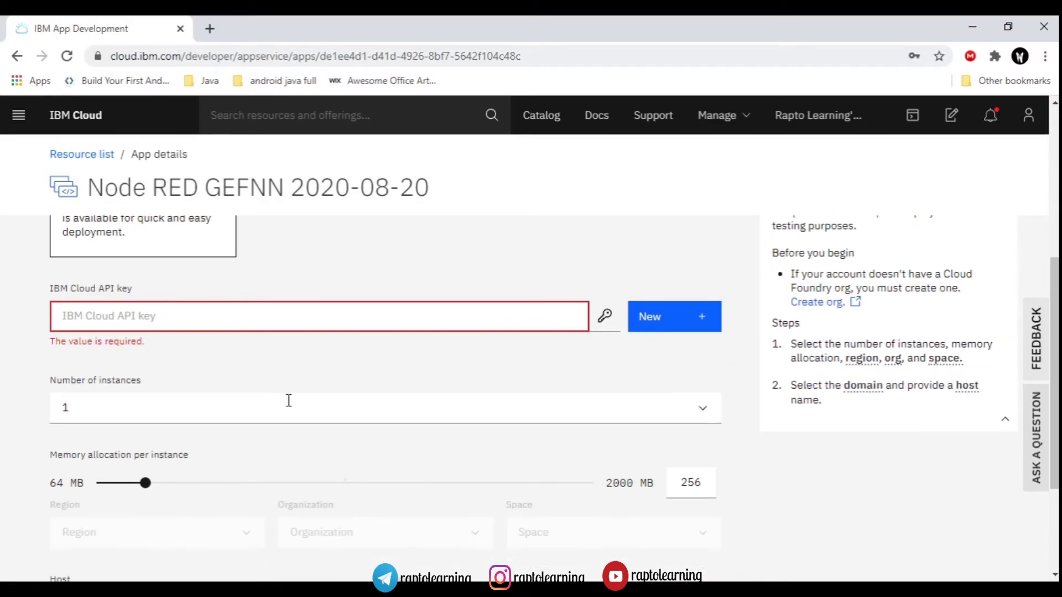
click(694, 316)
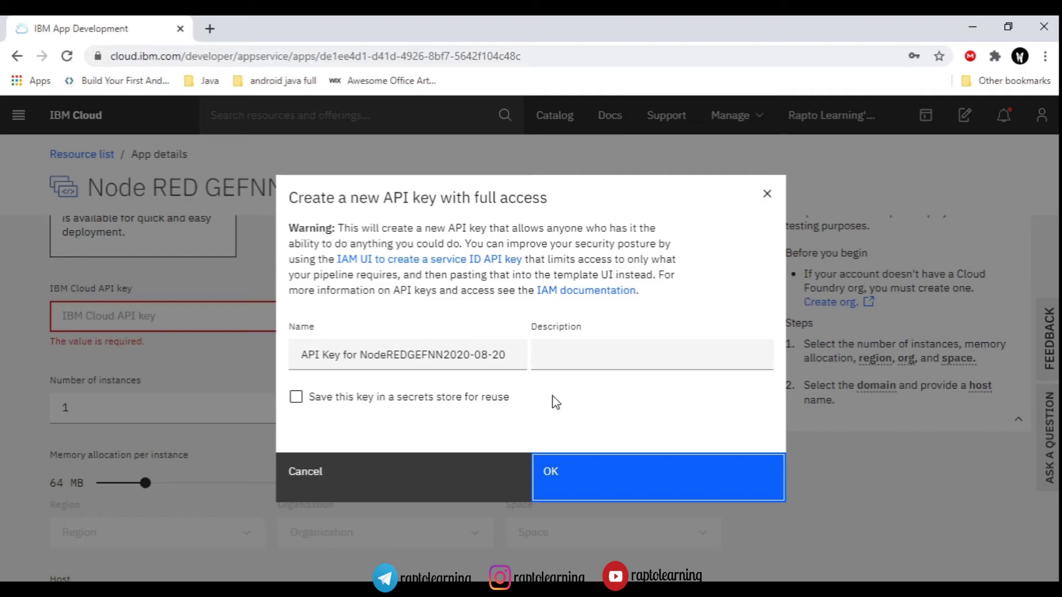
click(608, 480)
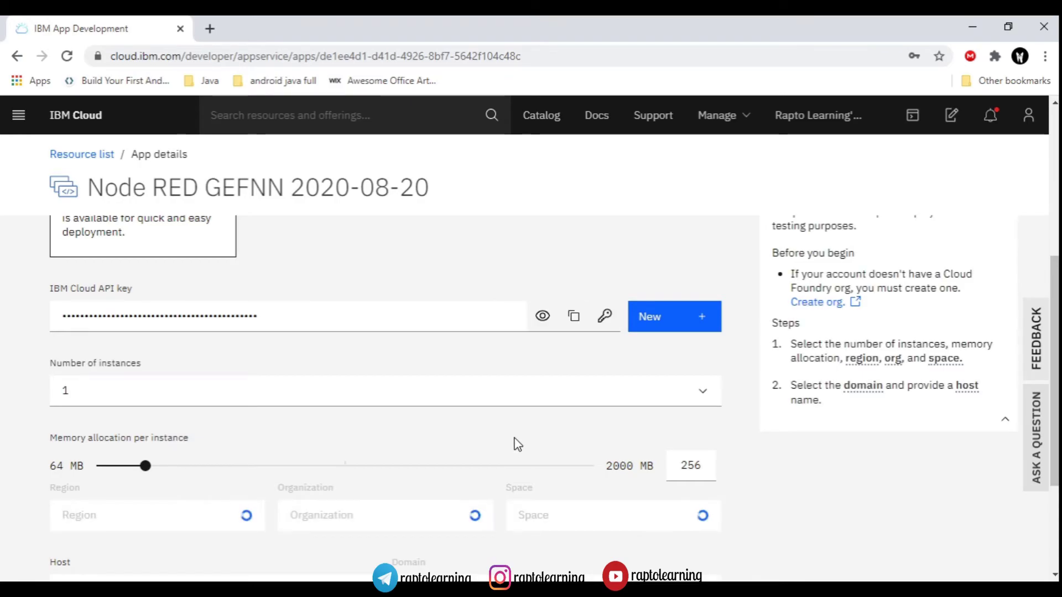
Set the deployment region to London, keeping one instance with 256 MB, and proceed to the DevOps toolchain configuration.
scroll(539, 438, down, 2)
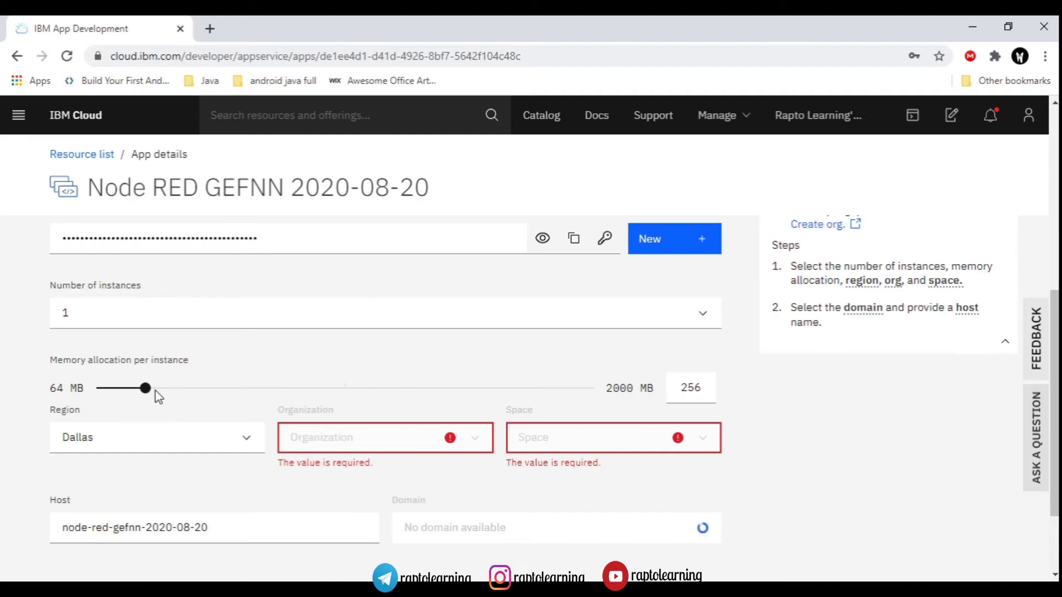
click(244, 450)
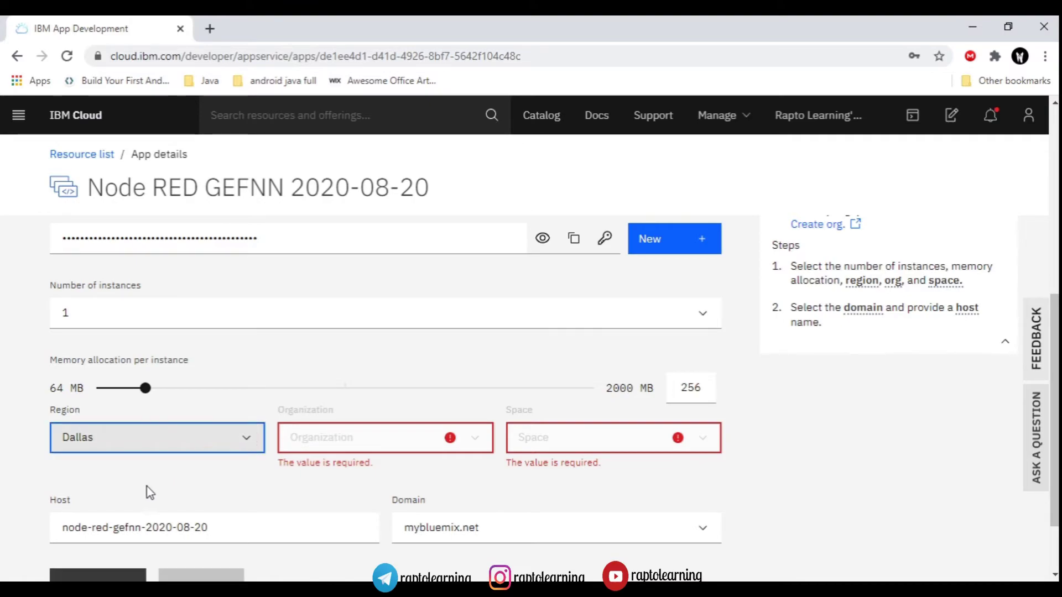
click(171, 463)
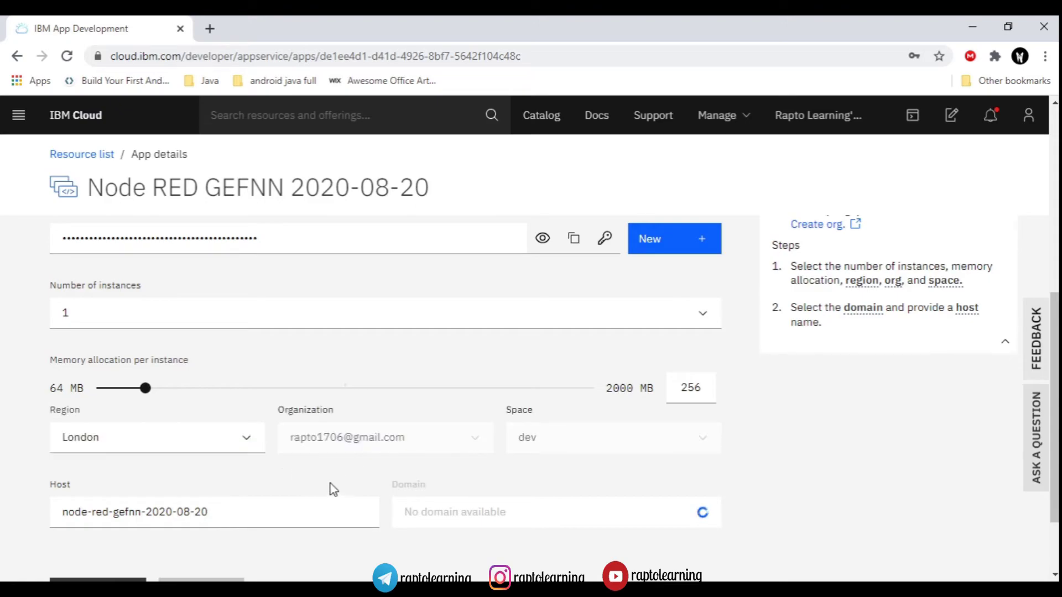
scroll(337, 476, down, 2)
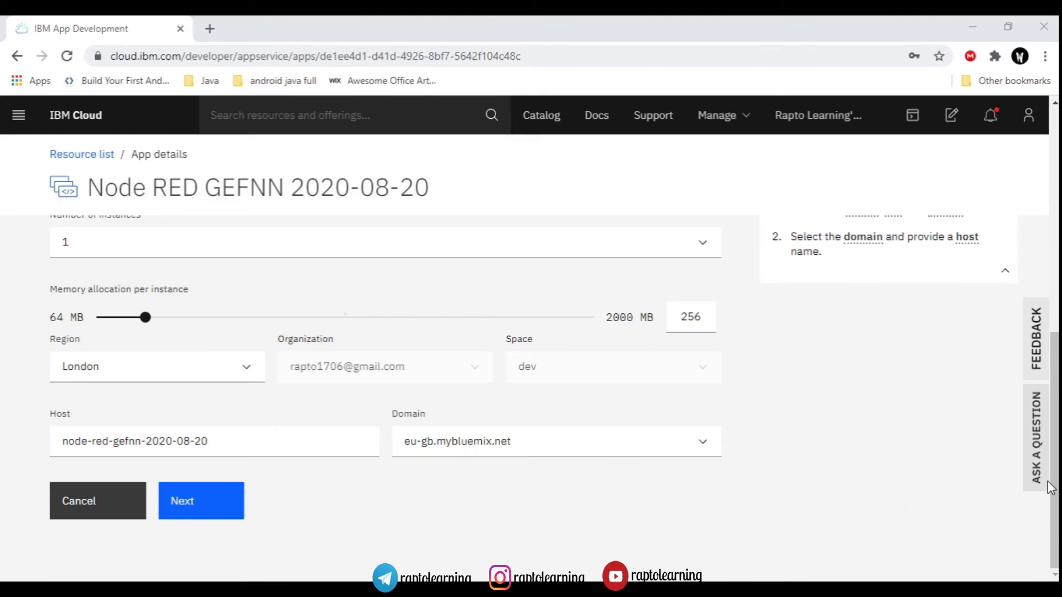
click(188, 517)
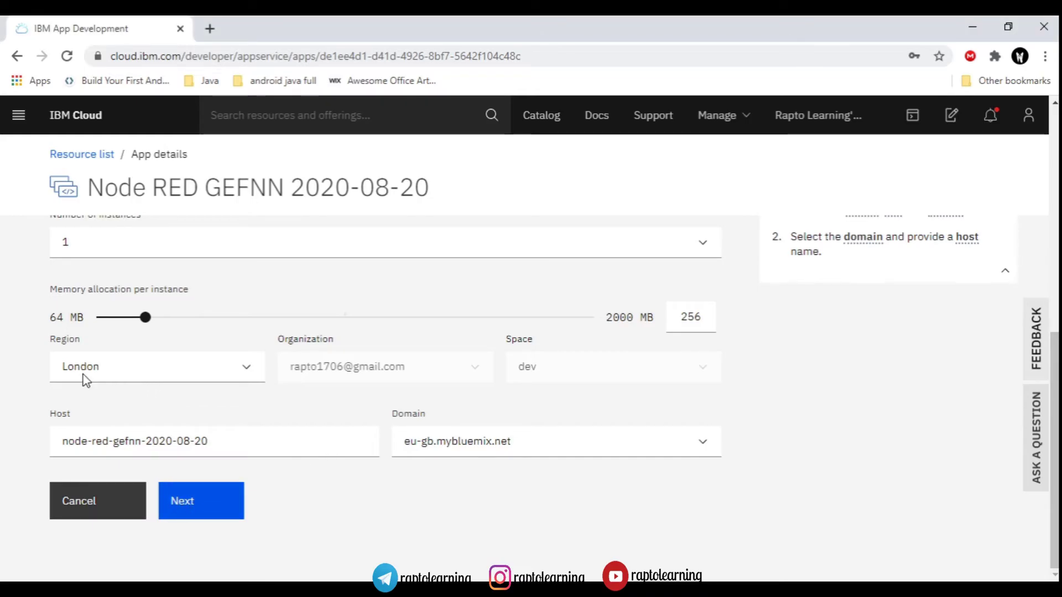
Create the DevOps toolchain under its default name in the London region.
scroll(259, 429, down, 1)
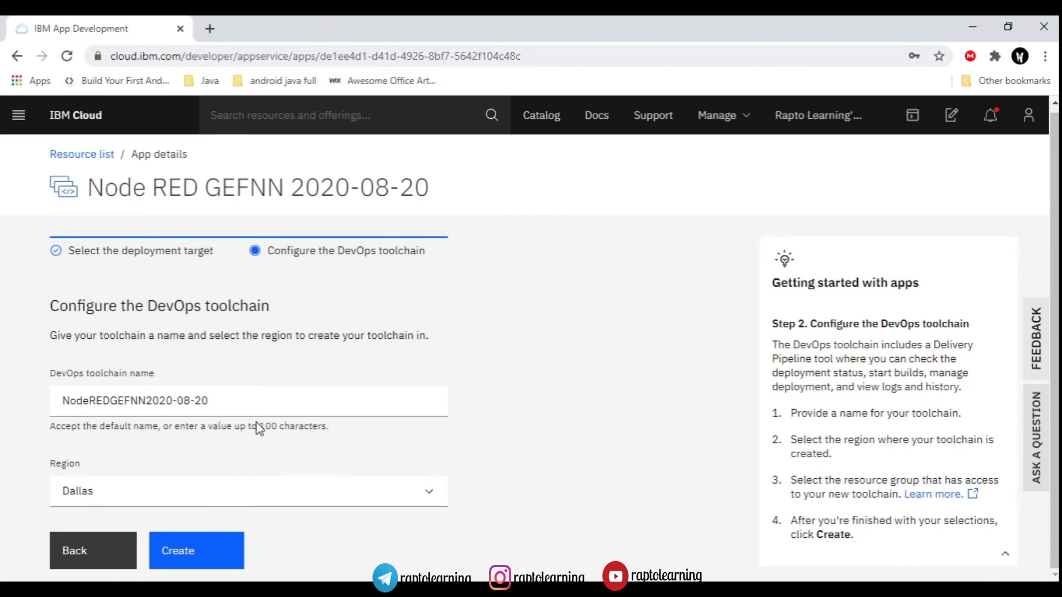
click(292, 494)
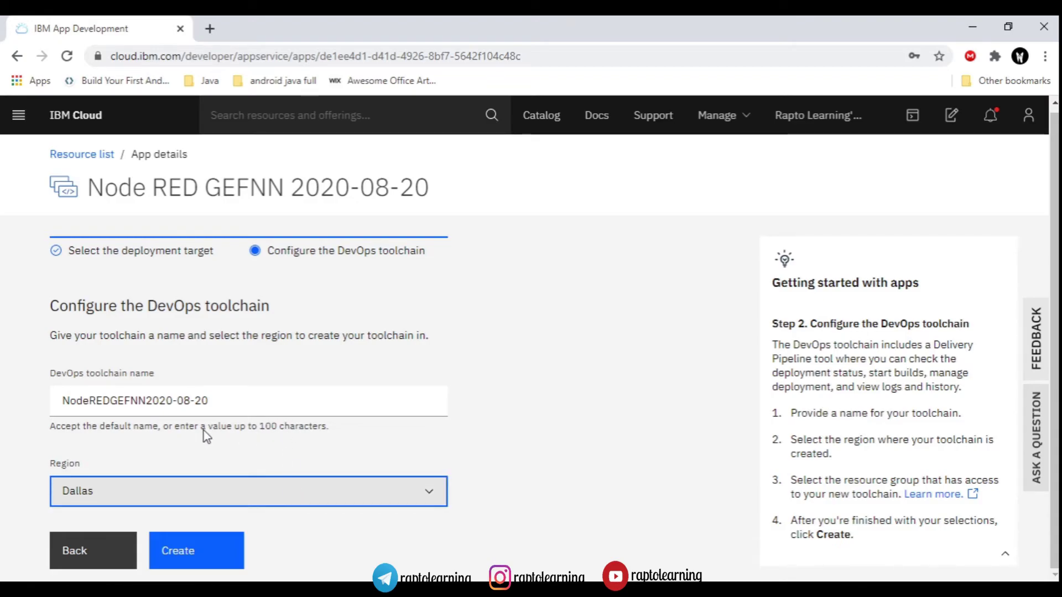
key(Down)
key(Down)
click(169, 544)
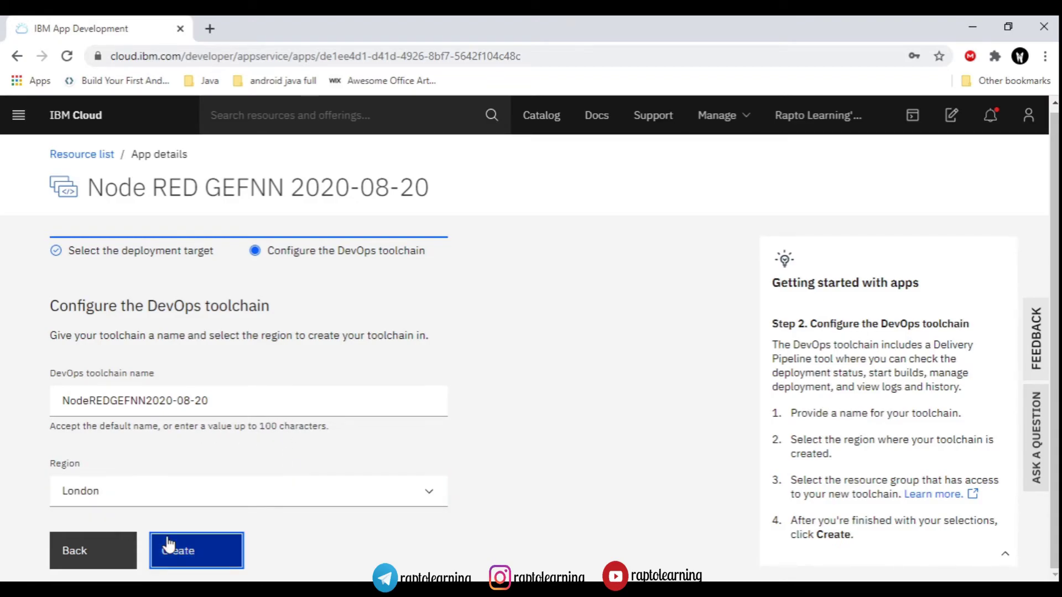
Open the app's delivery pipeline and check its build and deploy stages along with the deployment status in the app details.
scroll(257, 362, down, 3)
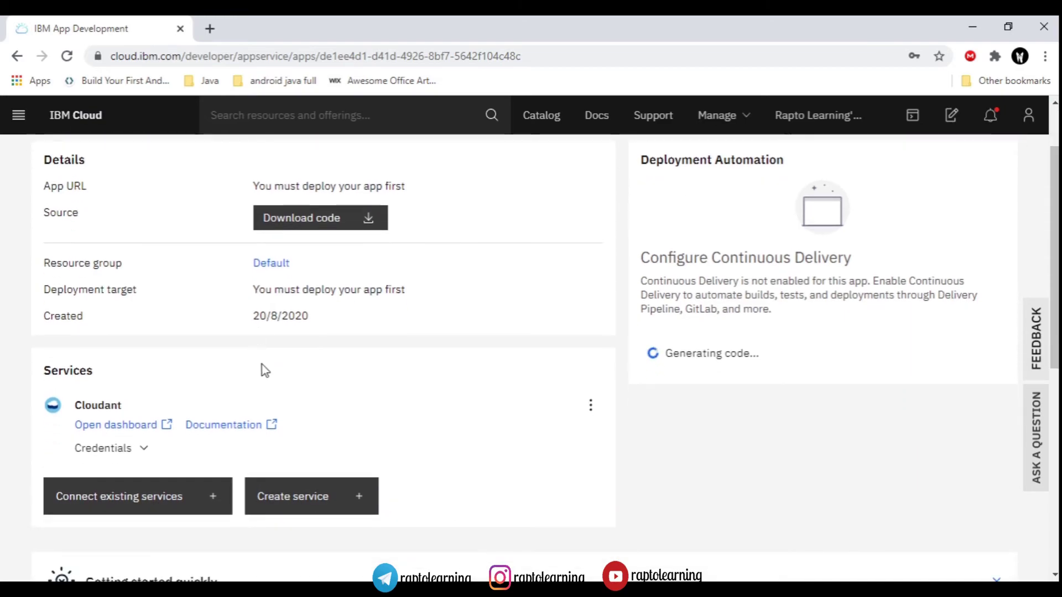
scroll(263, 367, up, 2)
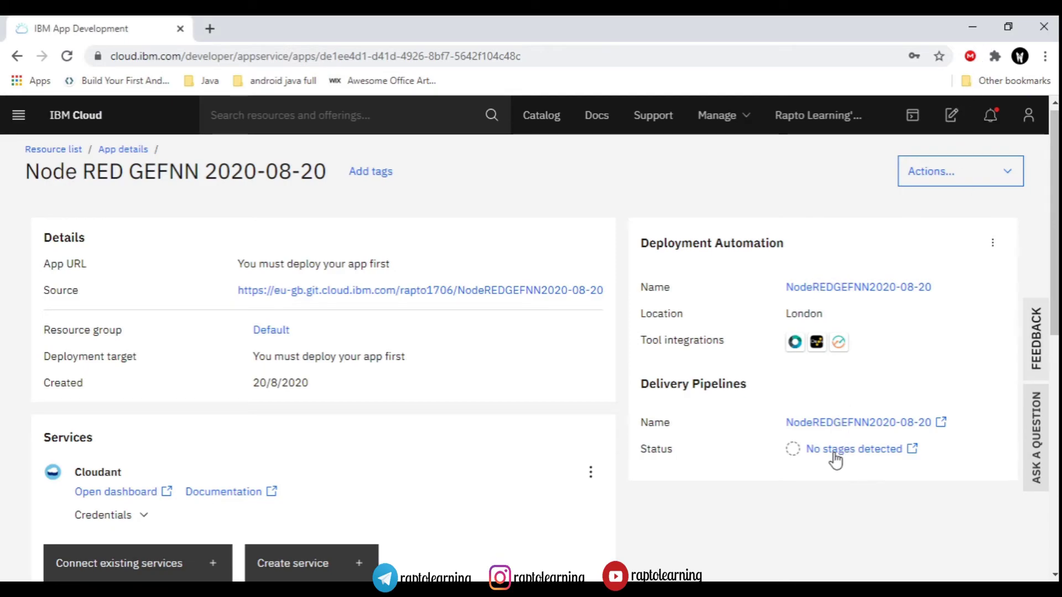
click(873, 450)
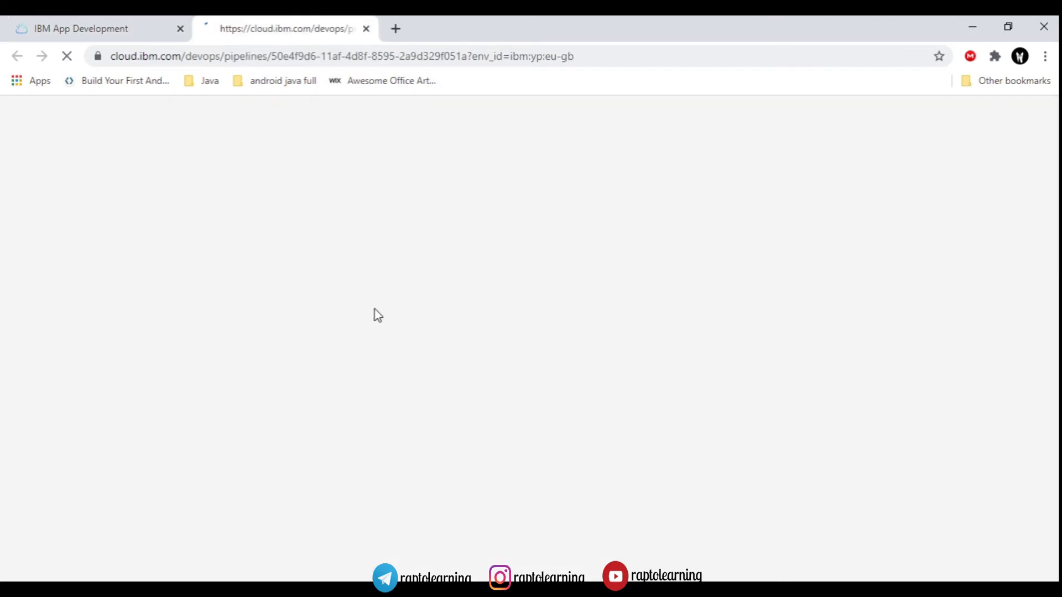
click(78, 22)
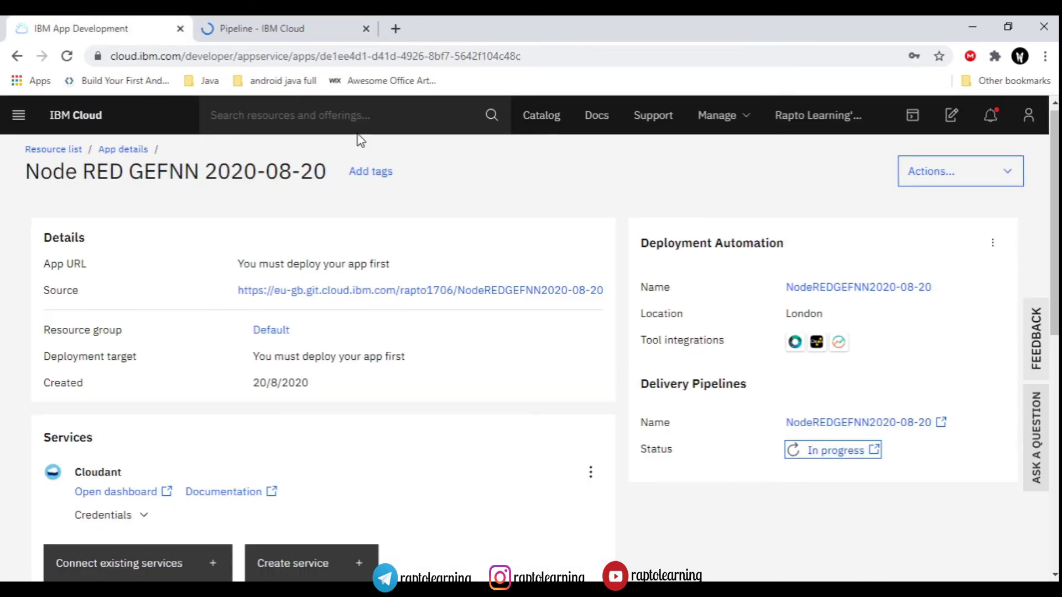
click(273, 29)
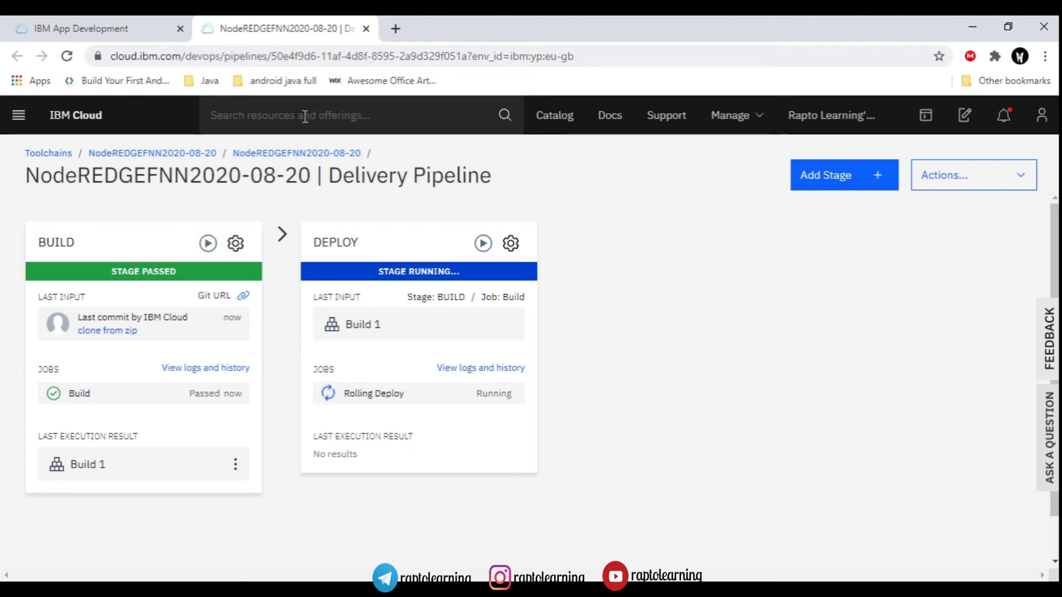
click(82, 27)
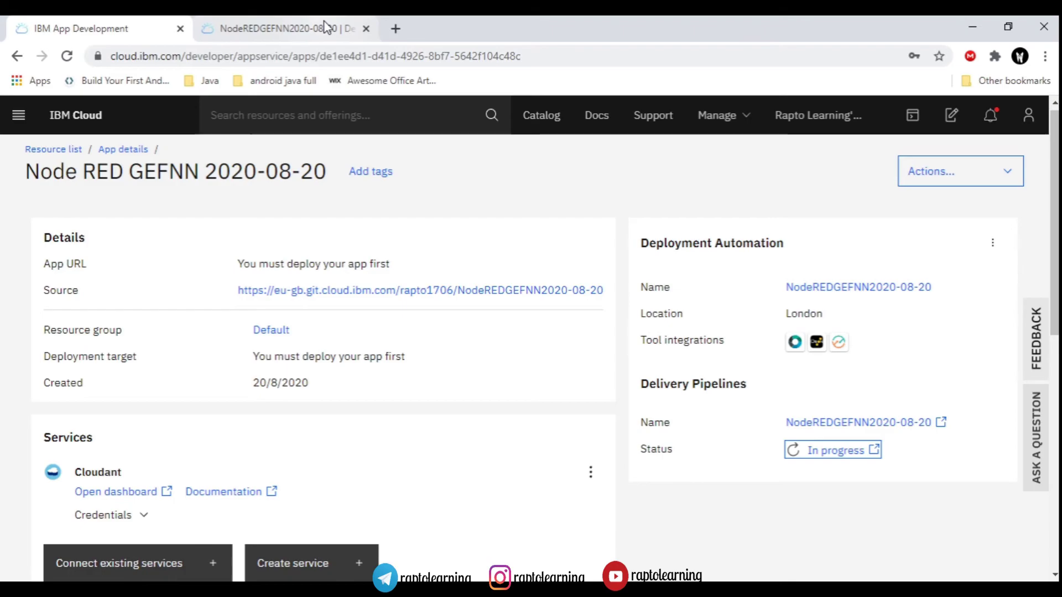
click(343, 30)
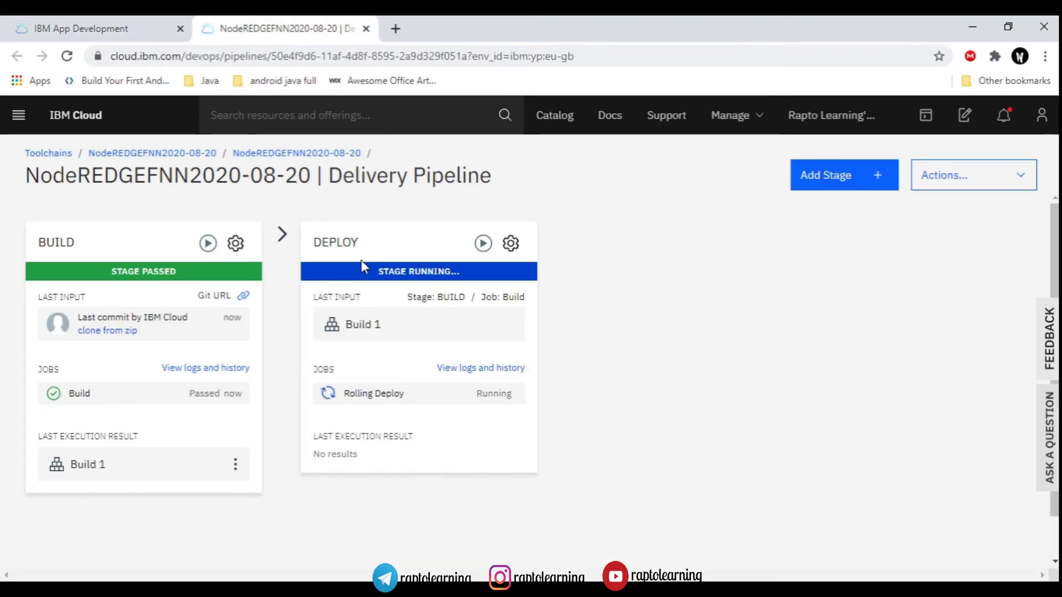
click(122, 31)
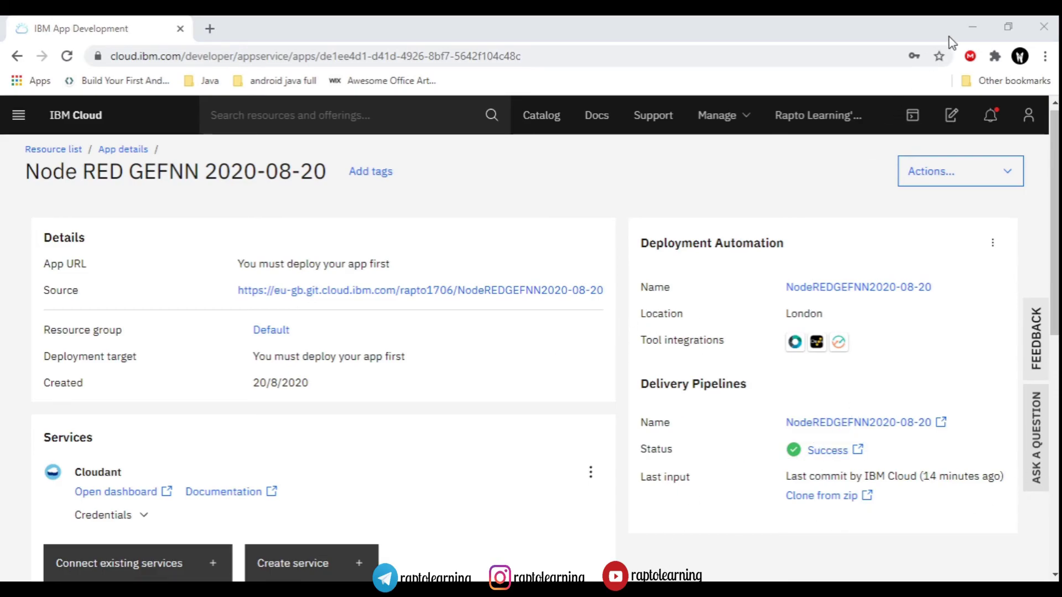
click(960, 32)
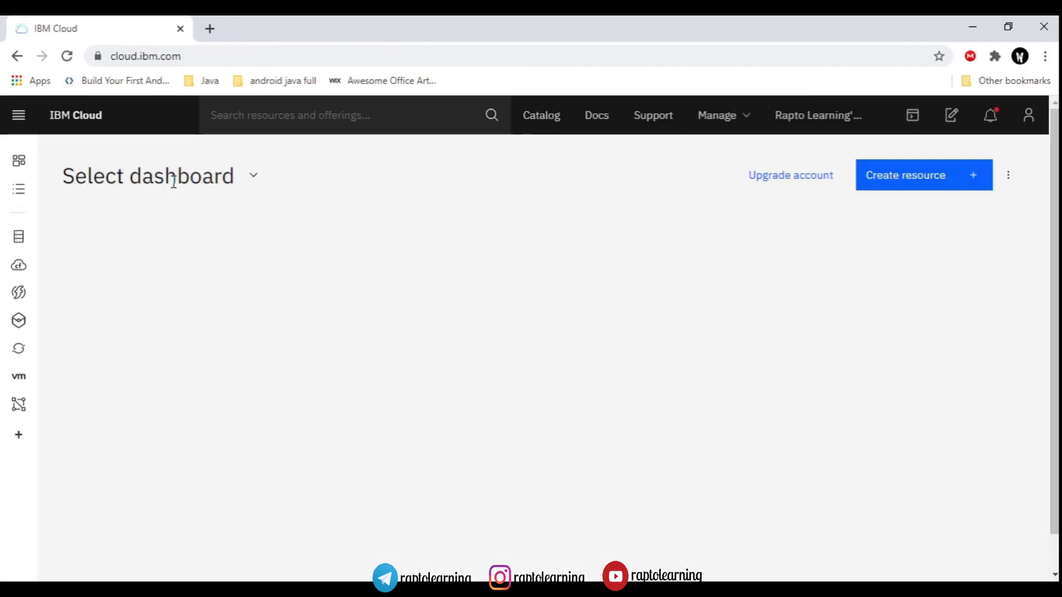
Examine the status of the Cloud Foundry app, Cloudant and Watson services in the resource list, and return to the dashboard.
scroll(266, 301, down, 3)
scroll(267, 299, up, 3)
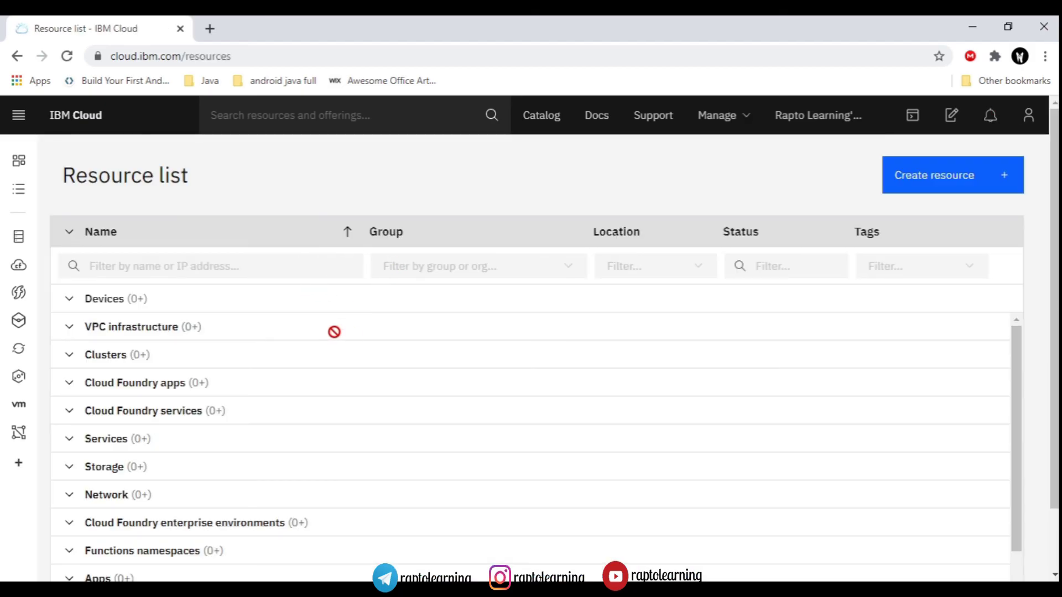
scroll(327, 330, down, 5)
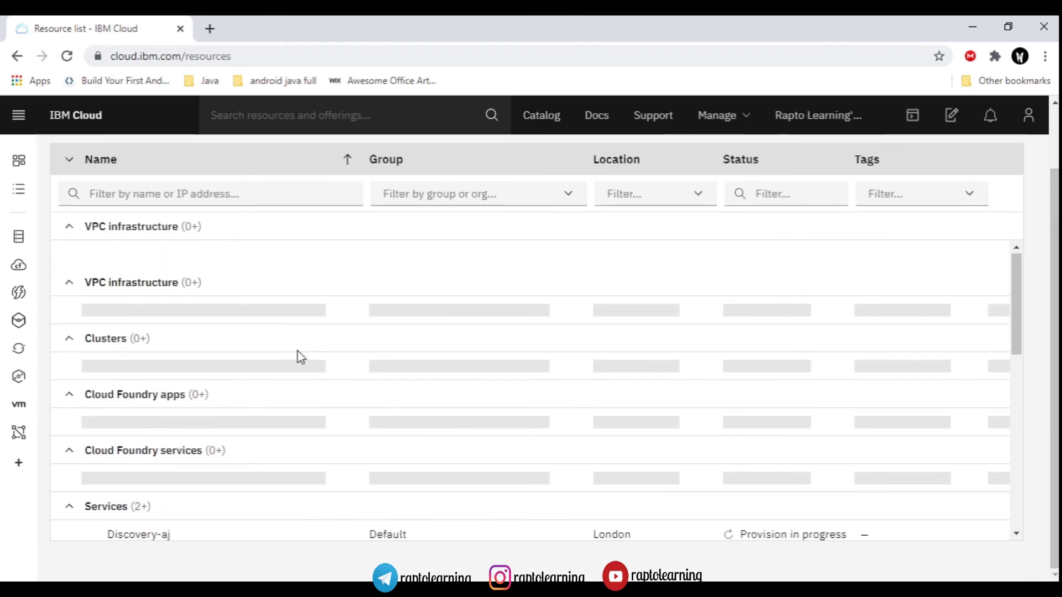
scroll(288, 367, down, 3)
scroll(288, 367, up, 2)
scroll(288, 367, down, 5)
scroll(288, 367, up, 5)
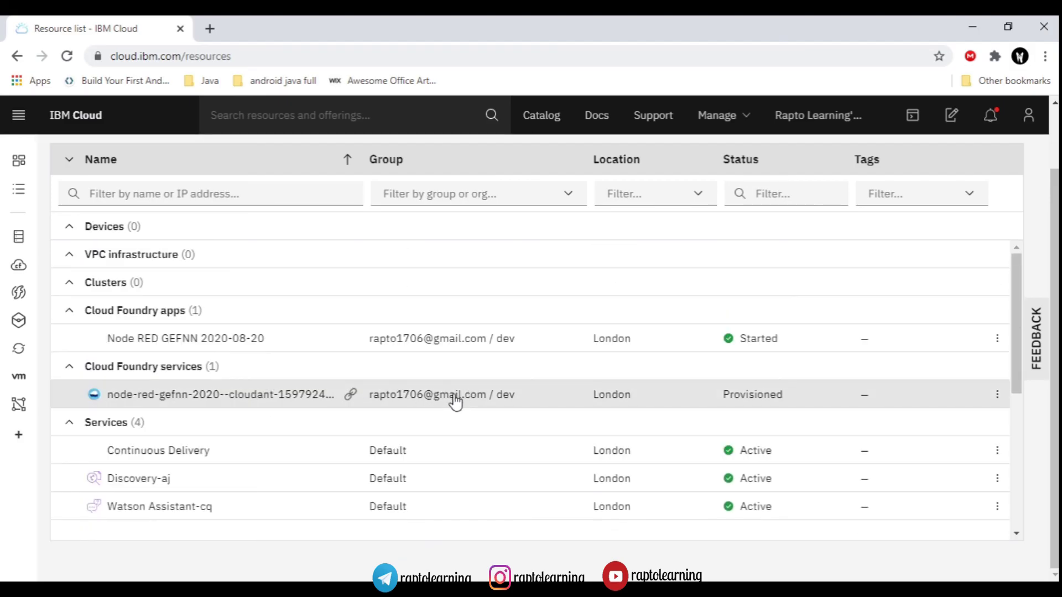
click(998, 395)
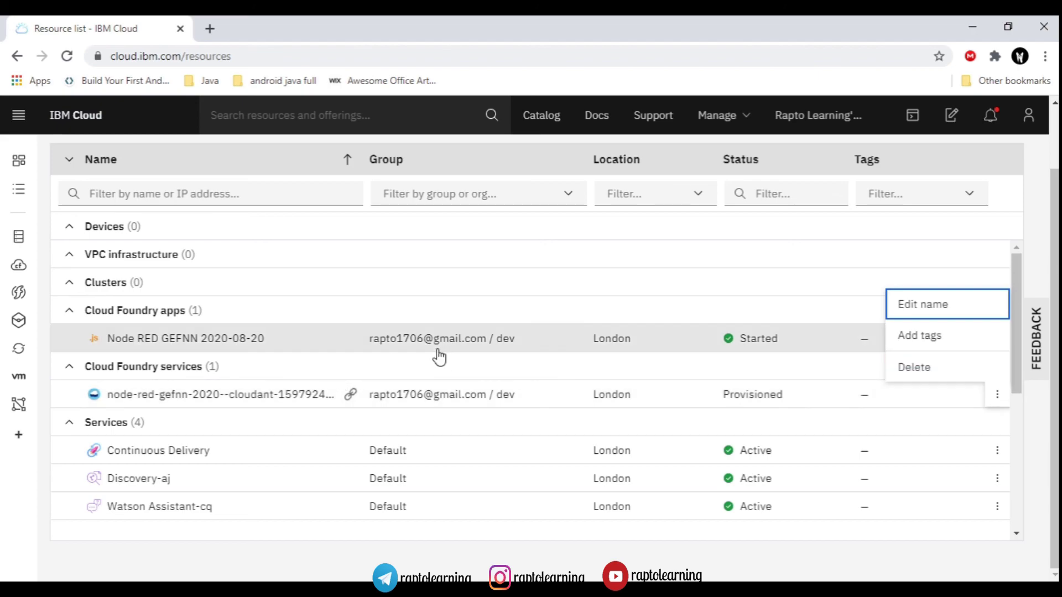
scroll(325, 318, up, 2)
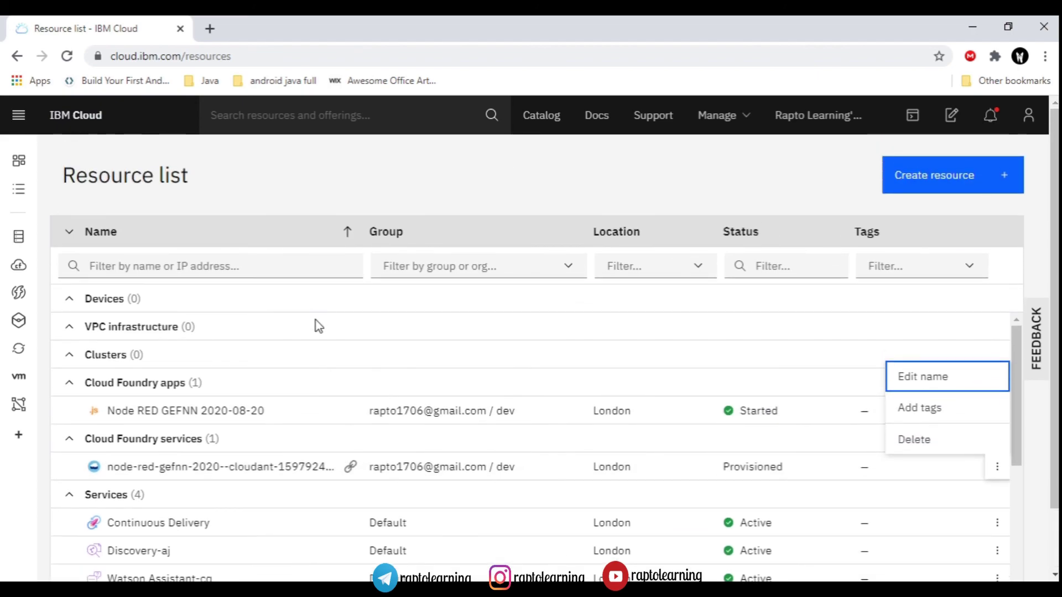
click(58, 124)
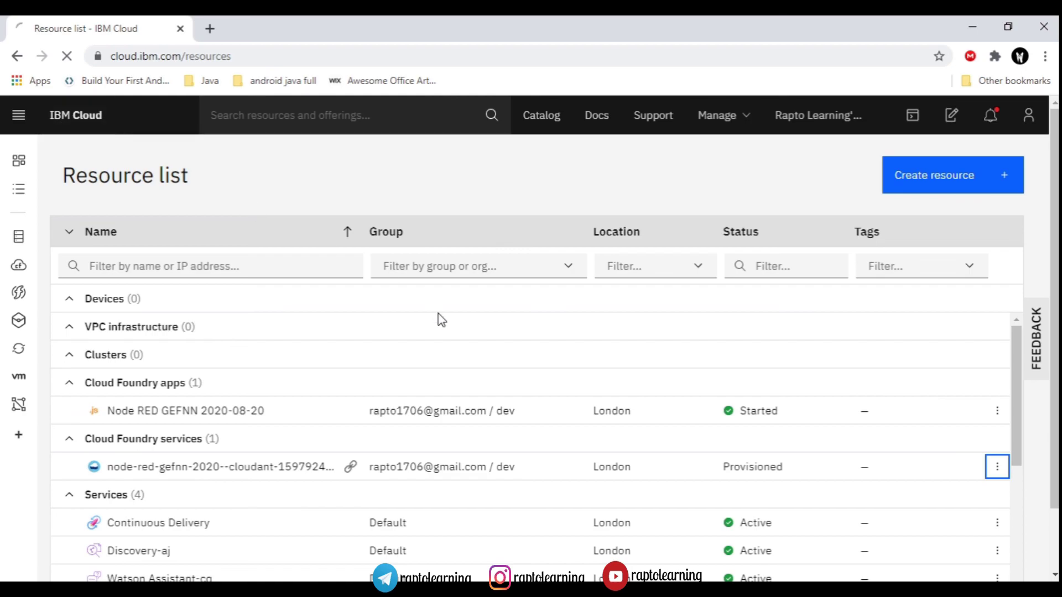